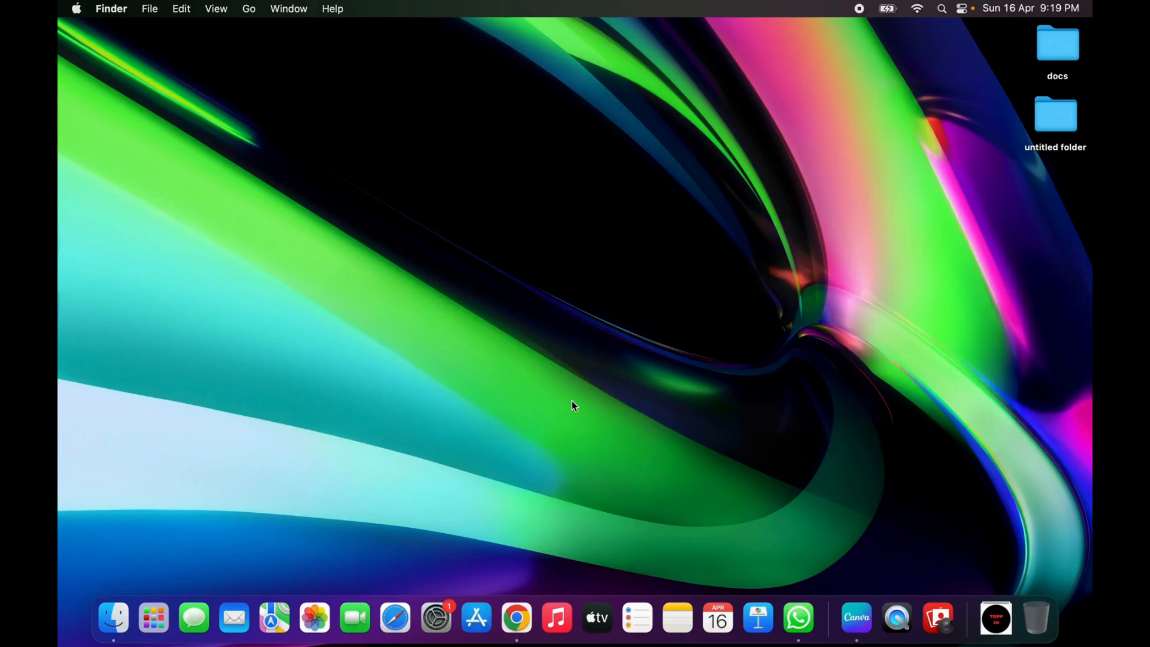
- Switch to Chrome and open ChatGPT at chat.openai.com
click(516, 615)
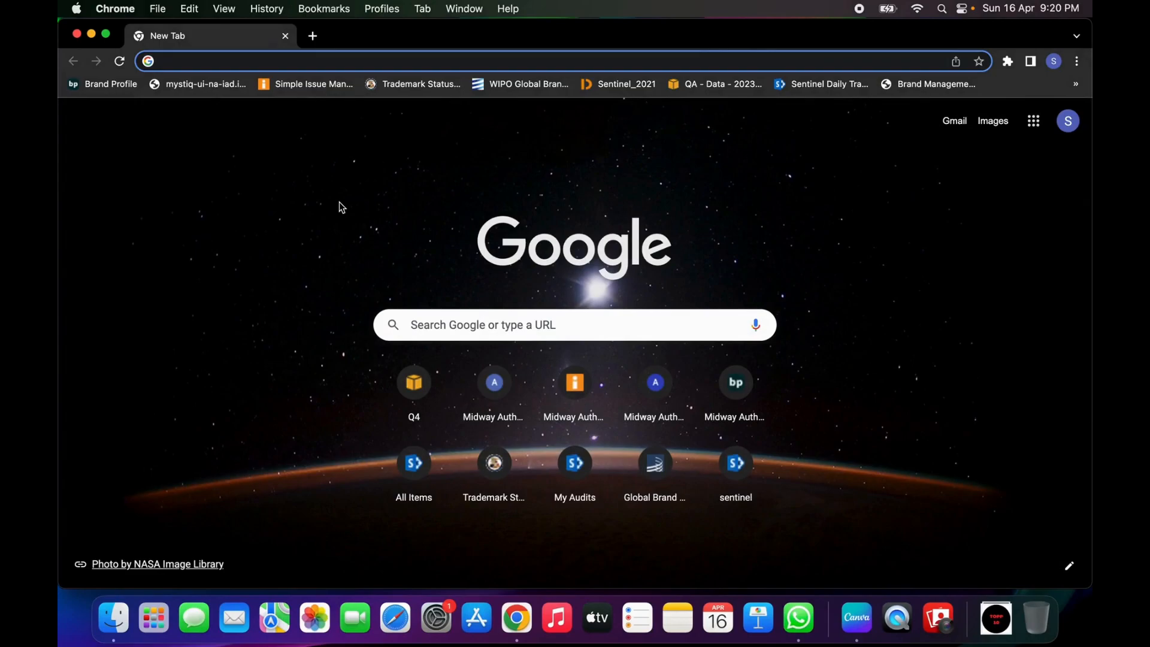
text(cha)
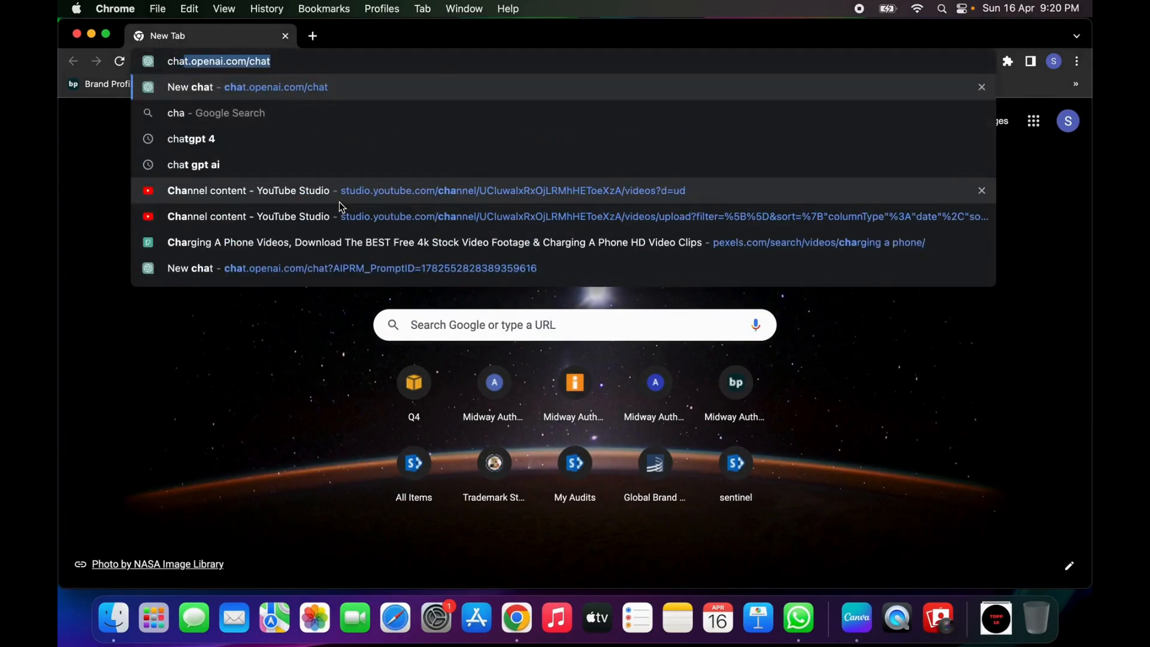
key(Return)
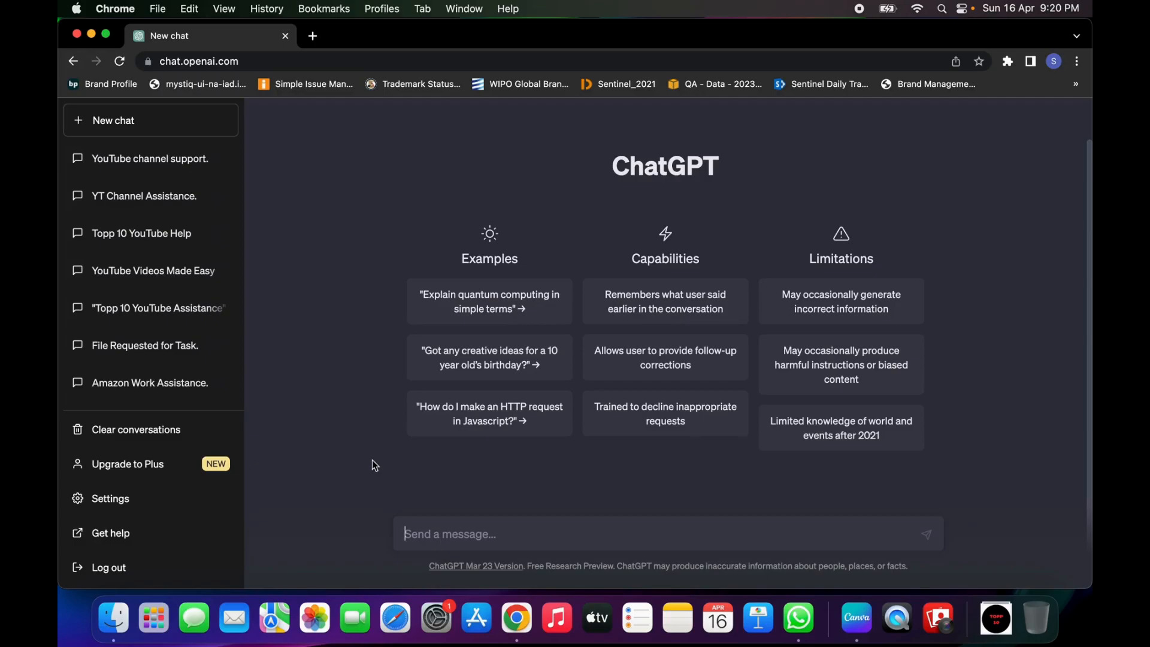
- Send a message introducing a YouTube channel named Topp 10
text(Hi I have a youtube chann)
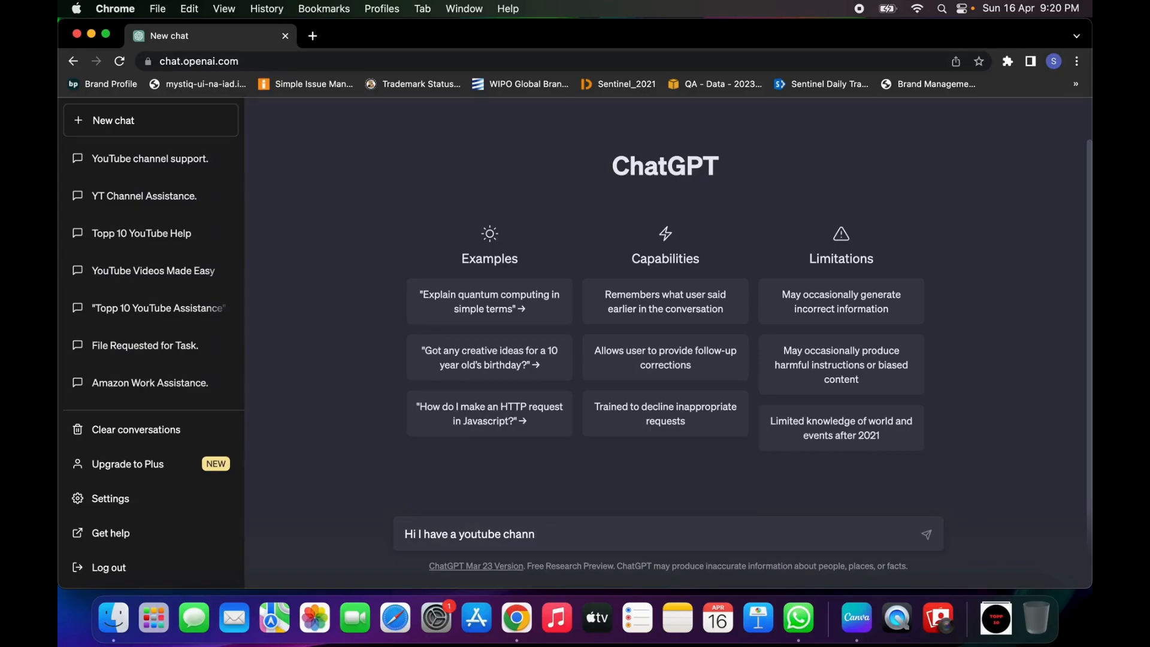
text(el named Topp 10)
key(Return)
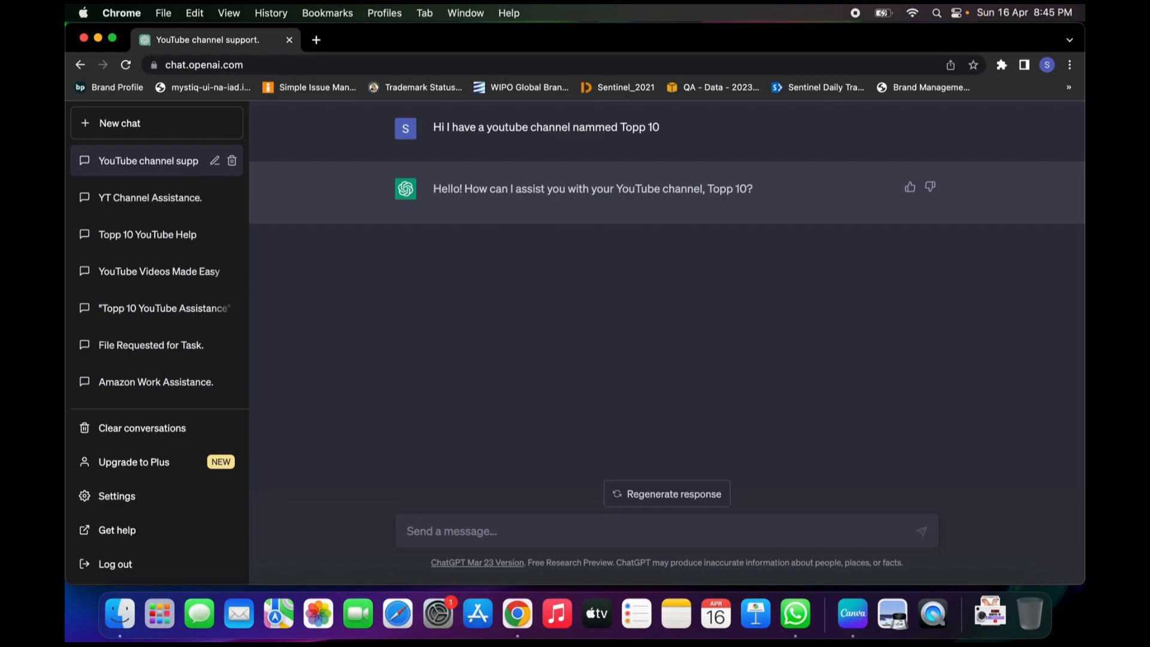
- Request a channel script on "Top 10 super foods in India and their benefits", with a witty tone, interesting facts in between, sounding like a real human
text(Write a script for my channel on "")
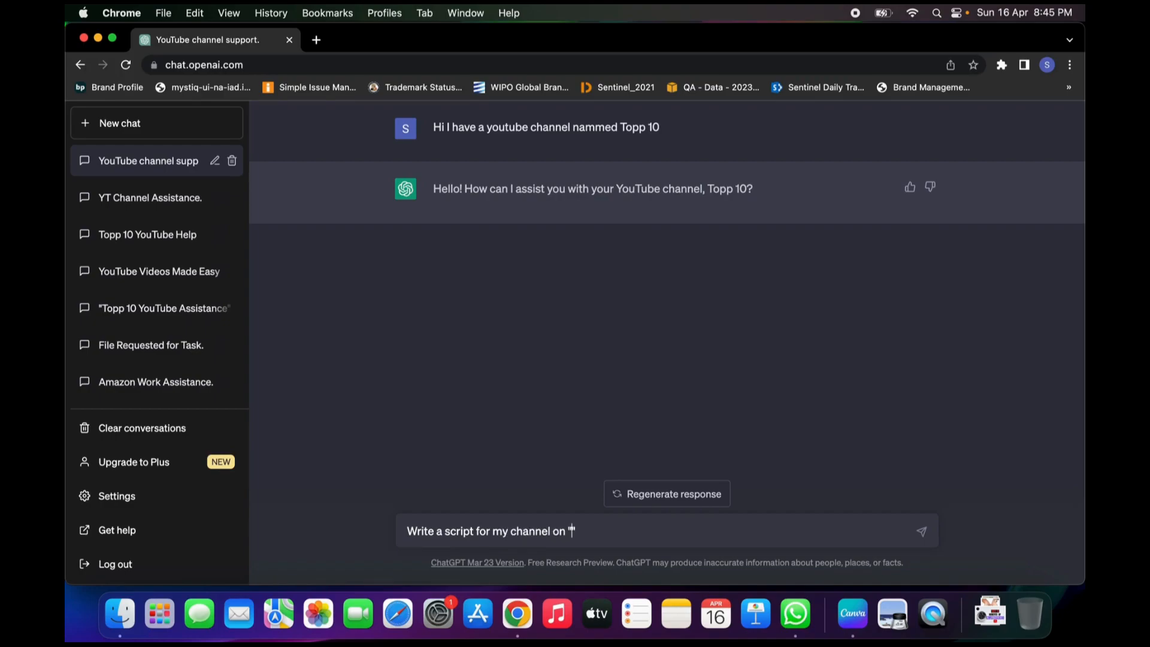
text(Top 10 super foods in )
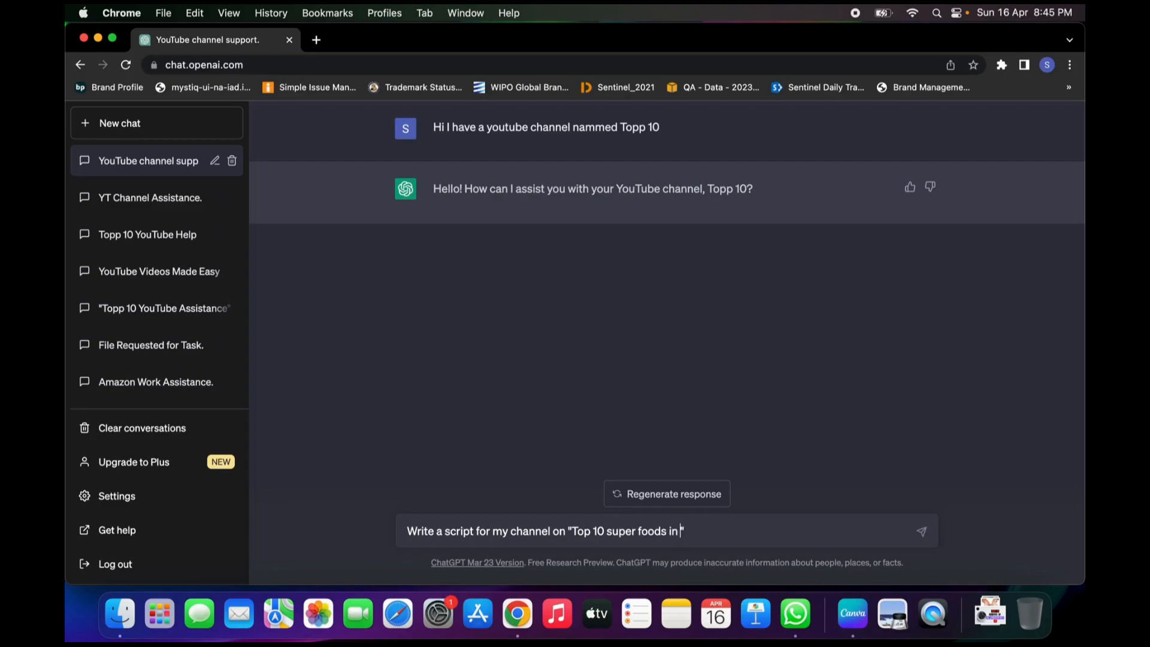
text(India and their benefits)
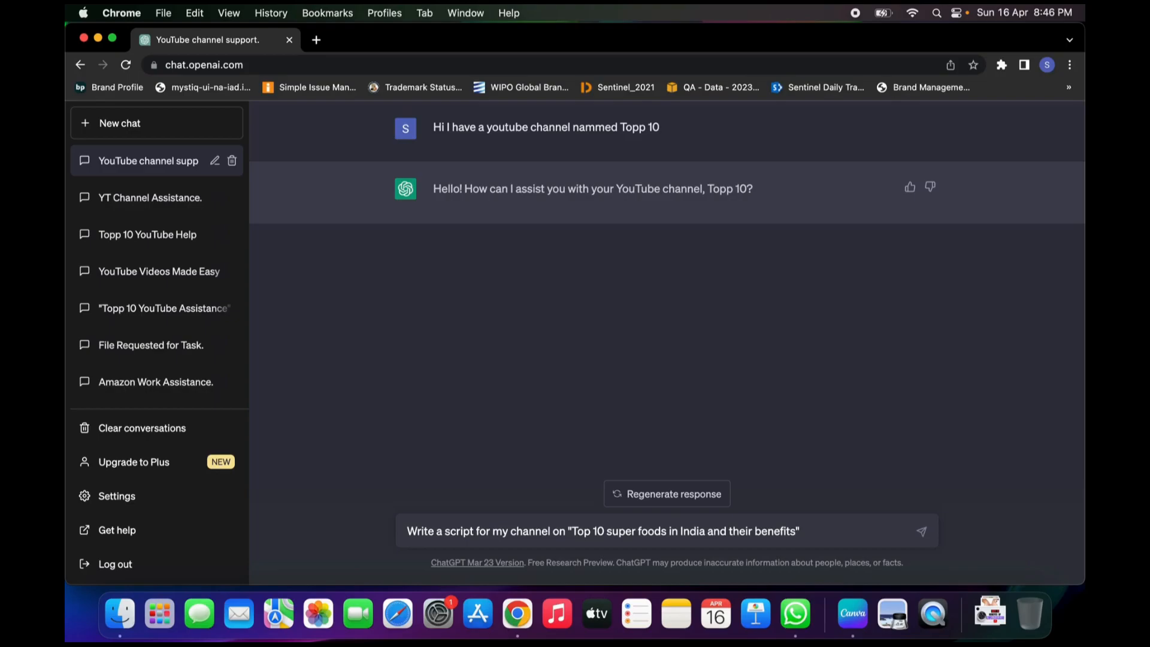
text( Keep the tone witty and )
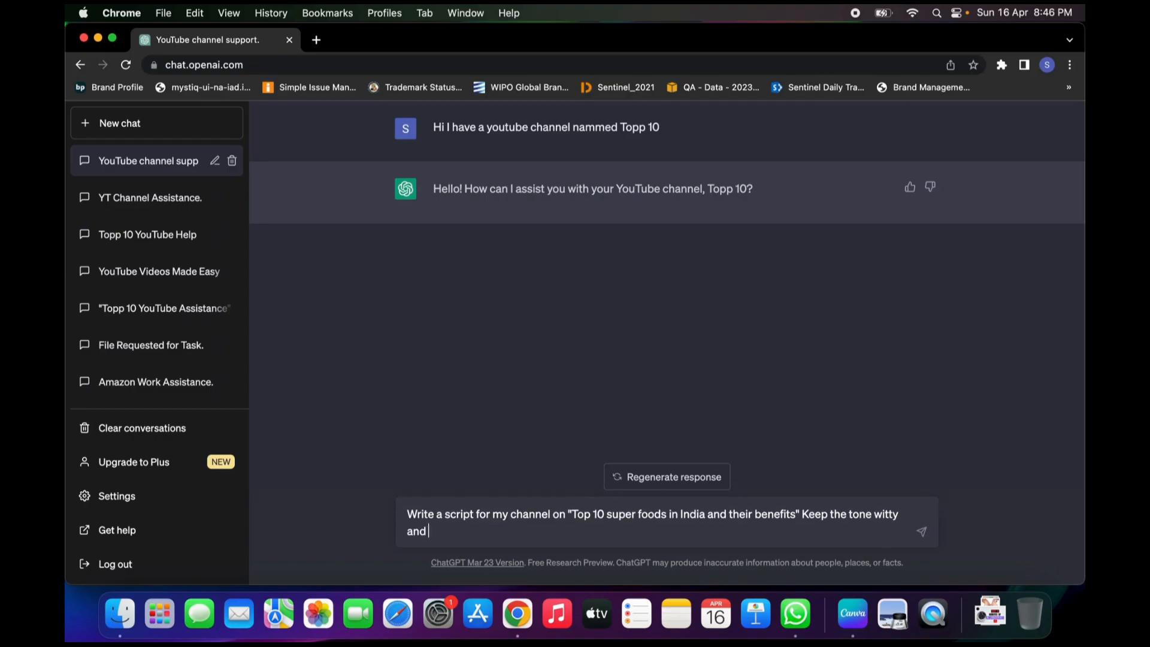
text(add intresting Facts in bet)
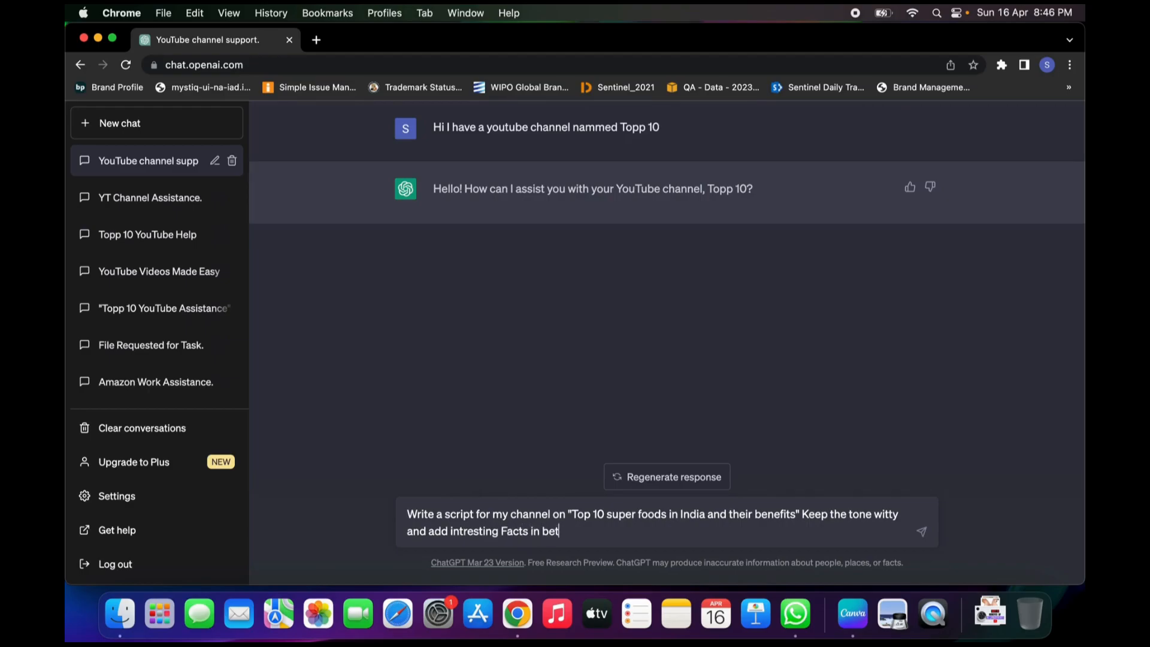
text(ween and it should sound like a real human)
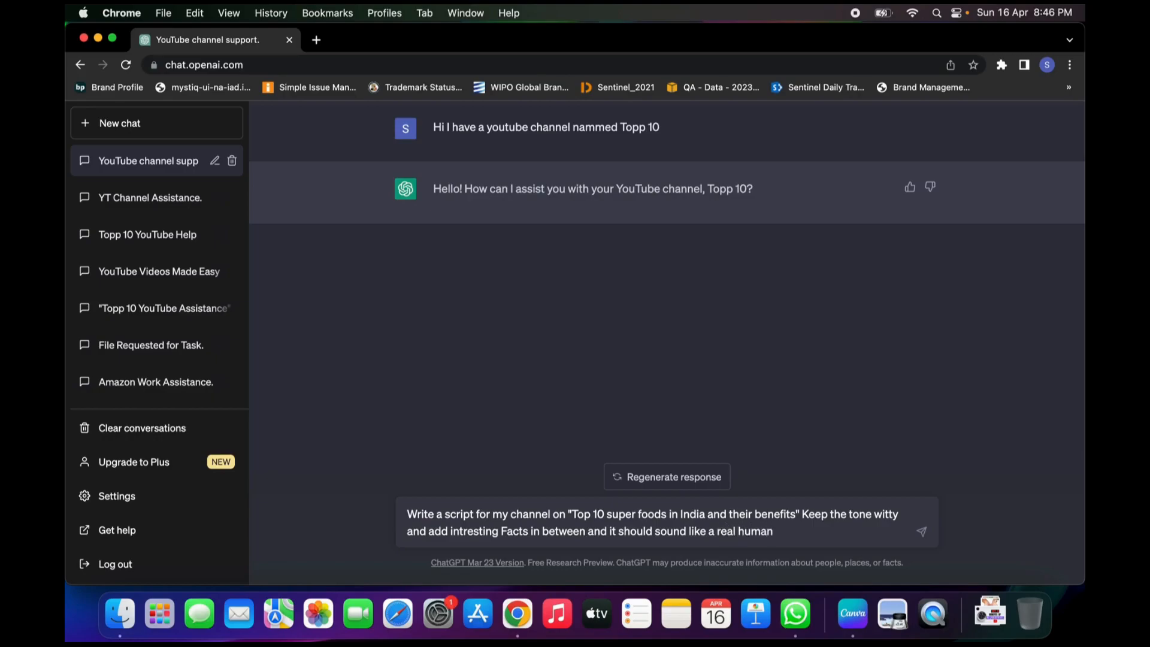
key(Return)
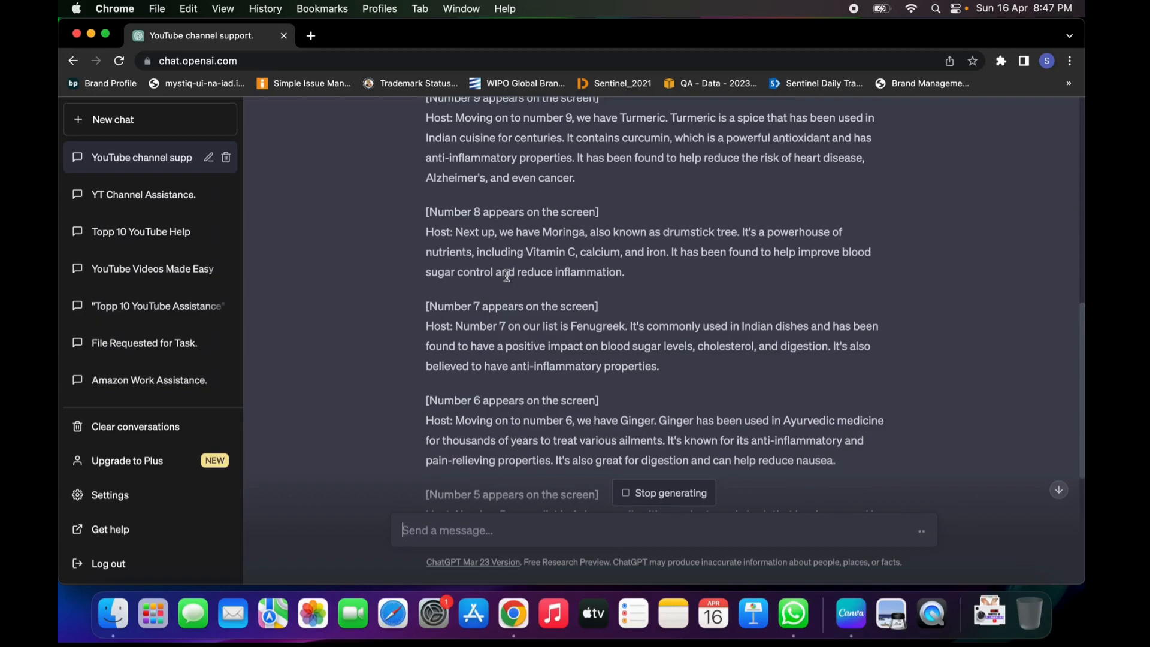
- Read through the generated script and send "continue" to get its remaining part
scroll(506, 276, down, 5)
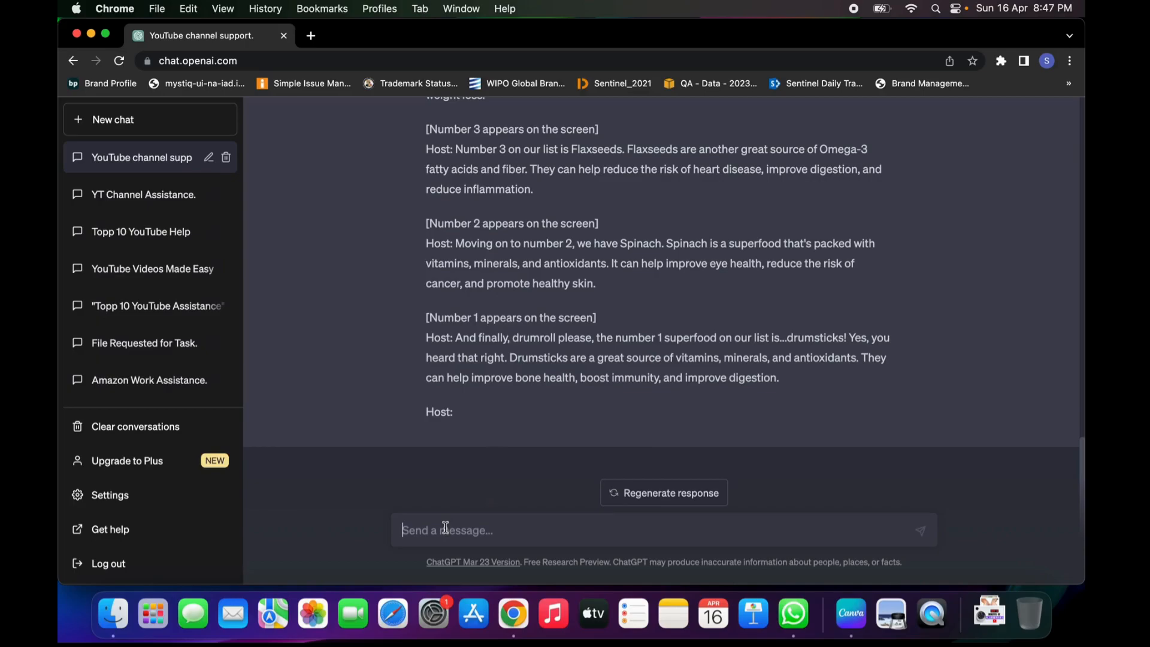
text(continue)
key(Return)
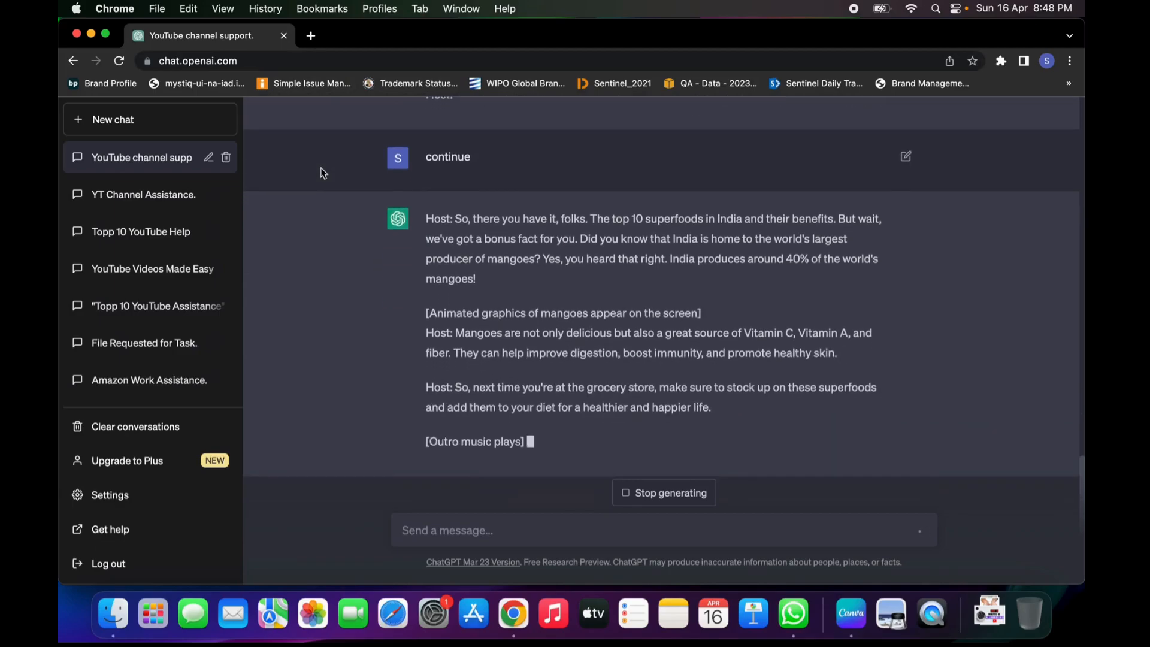
- Find Google Docs in a new browser tab and create a blank document
click(312, 38)
text(go)
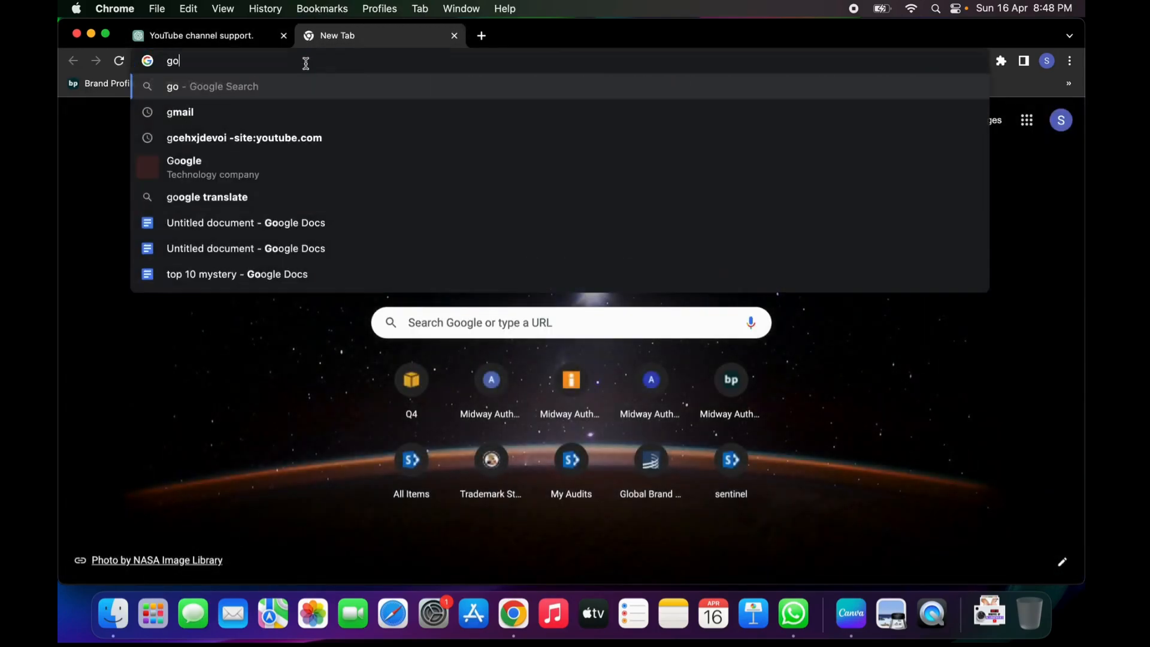
text(ogle docs)
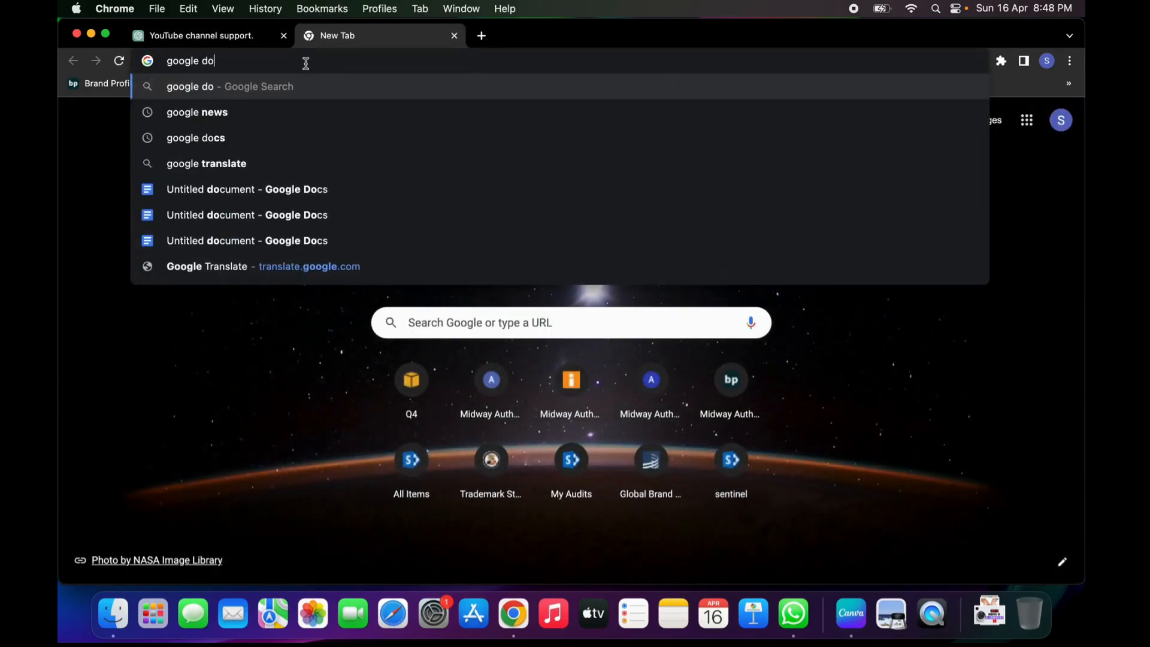
key(Return)
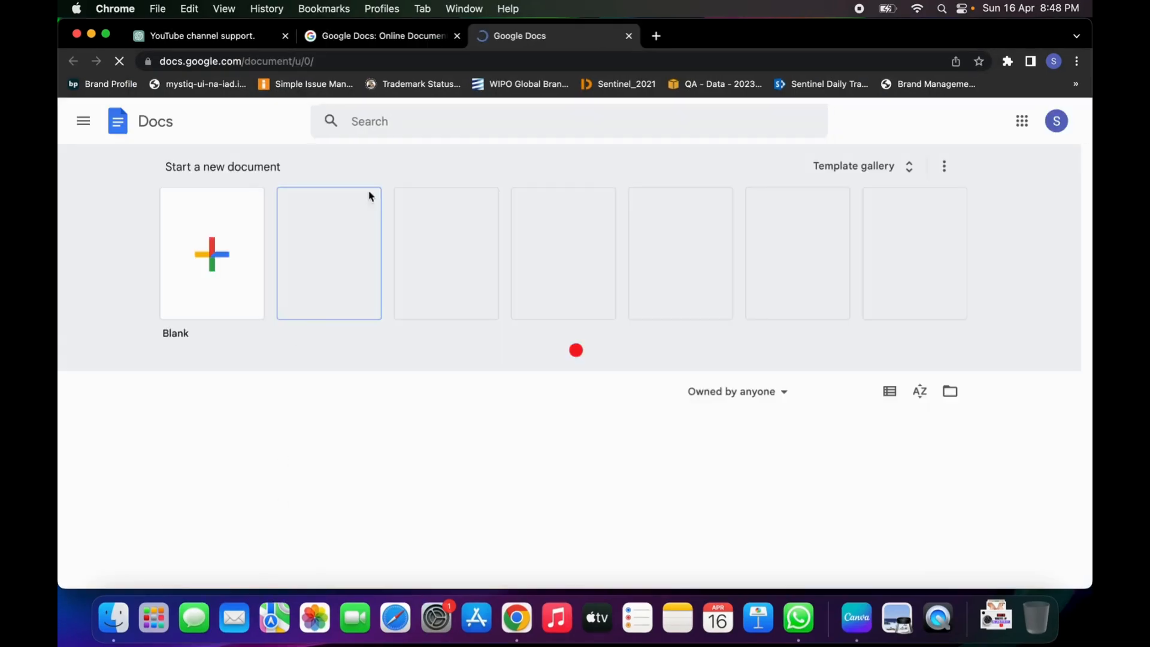
click(234, 269)
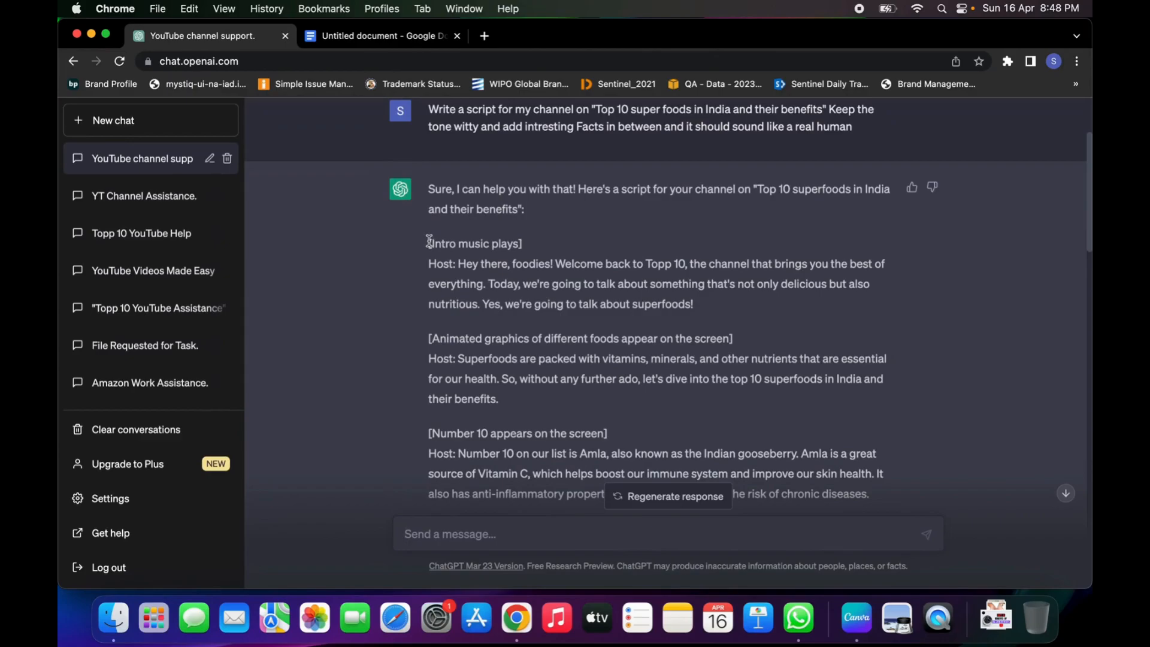
- Copy the generated superfoods script from ChatGPT into the blank Google Docs document and look it over
drag(429, 241, 785, 386)
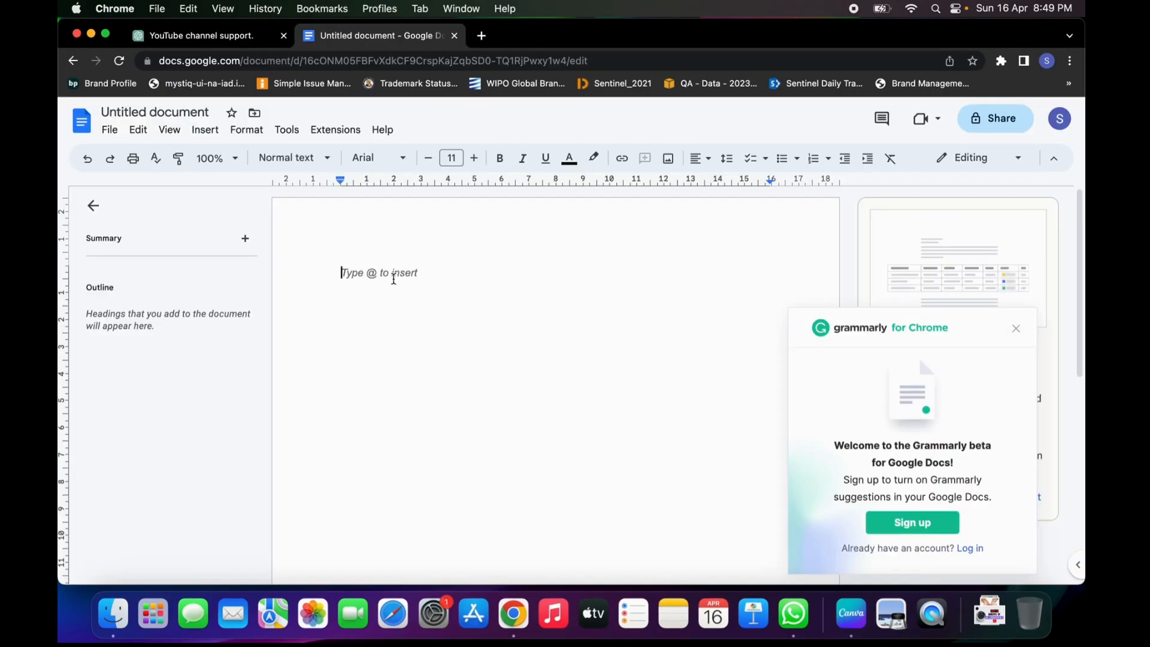
key(super+v)
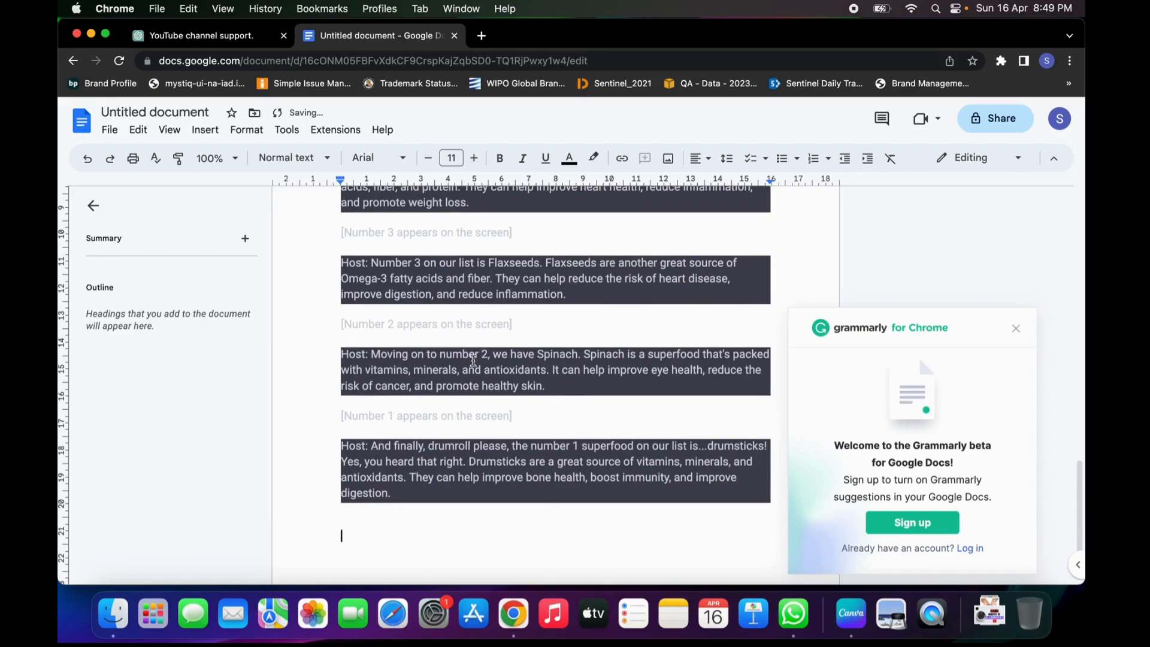
scroll(474, 360, up, 20)
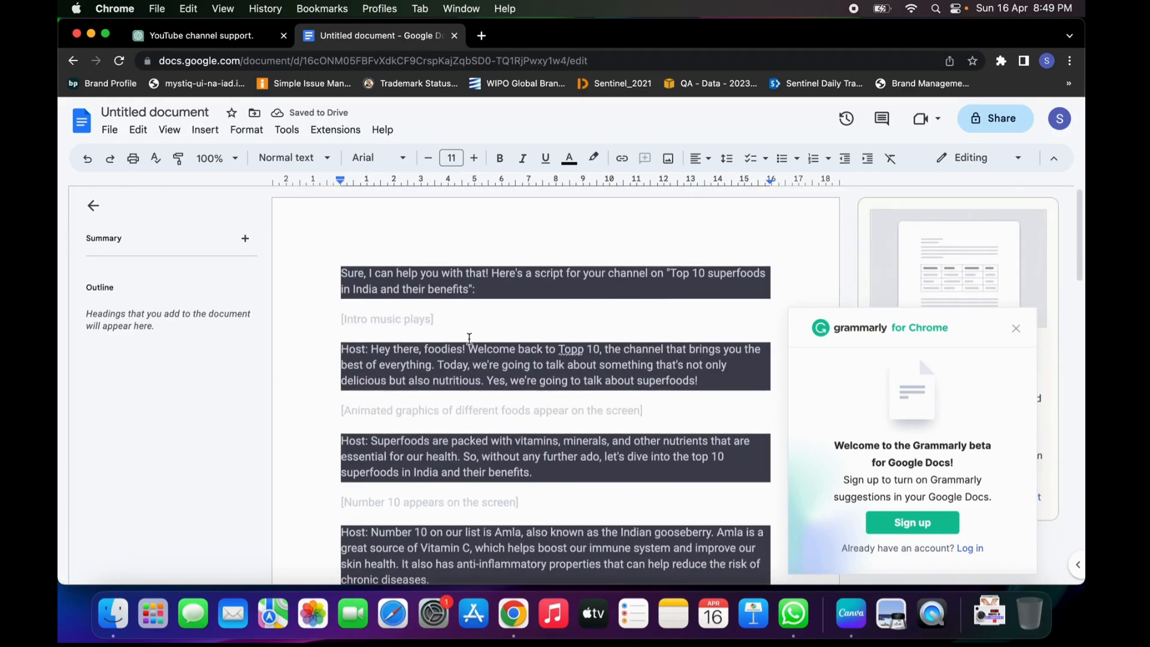
scroll(469, 332, down, 10)
- Open Pictory in a new browser tab and sign in with the first listed Google account
click(481, 36)
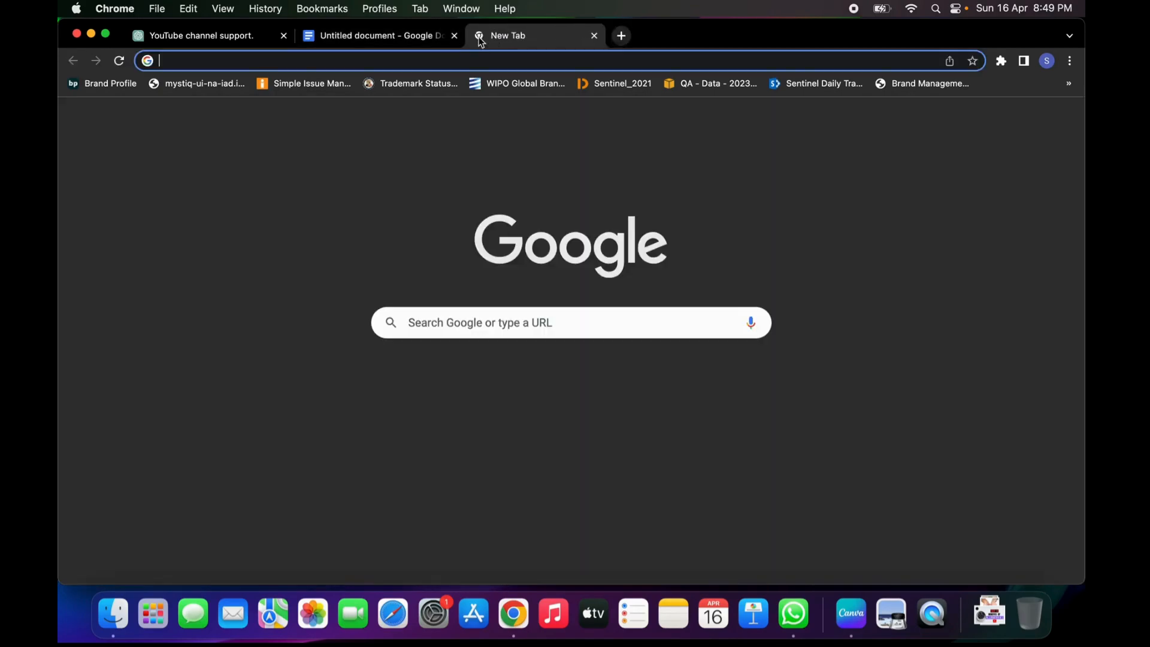
text(pic)
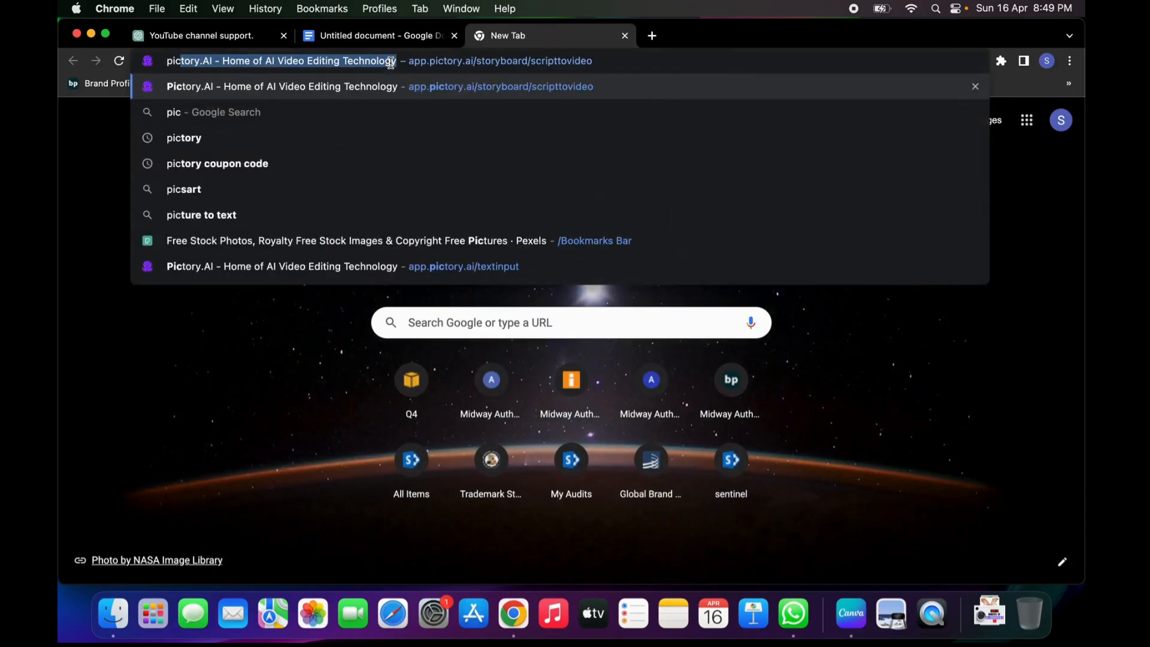
key(Return)
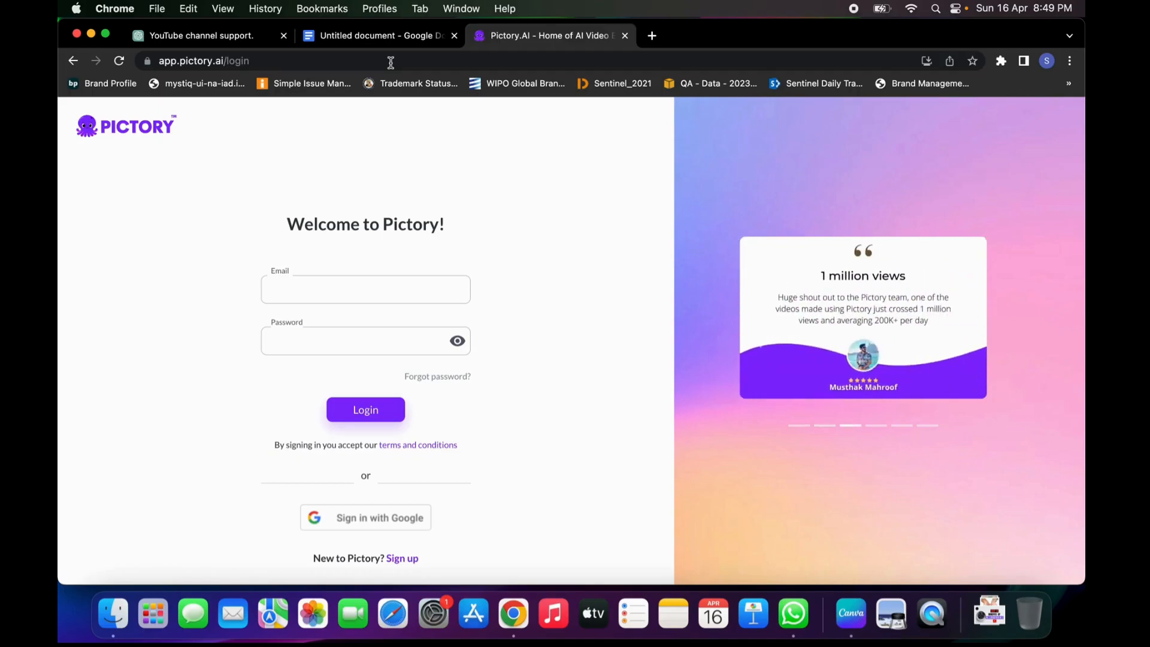
click(345, 521)
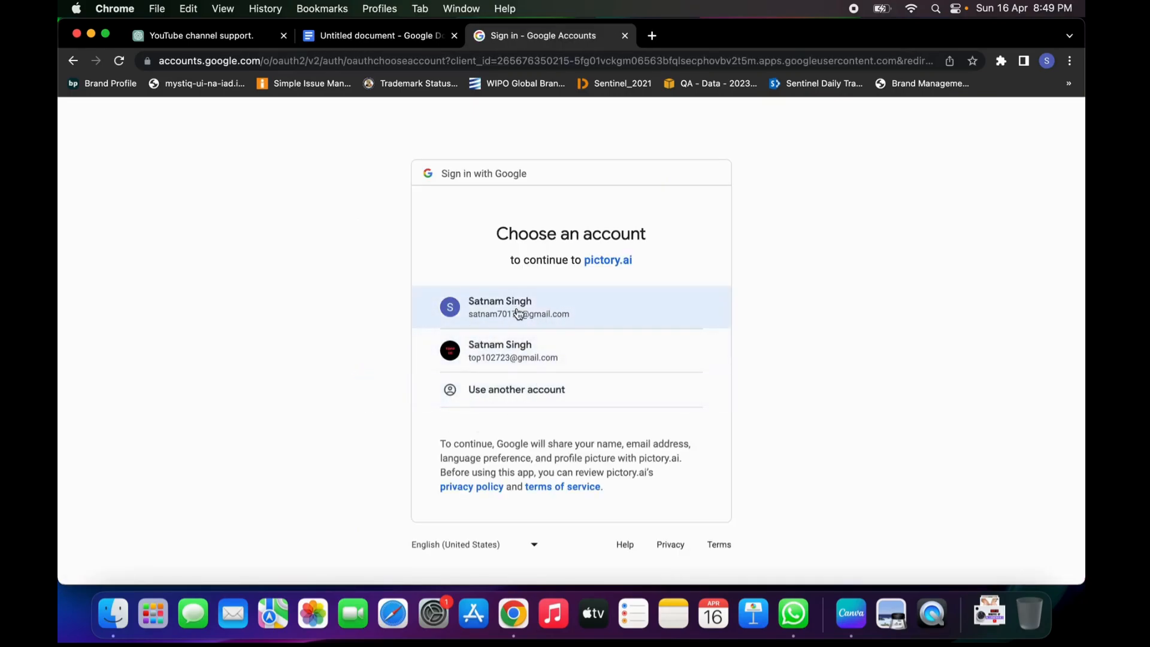
click(514, 311)
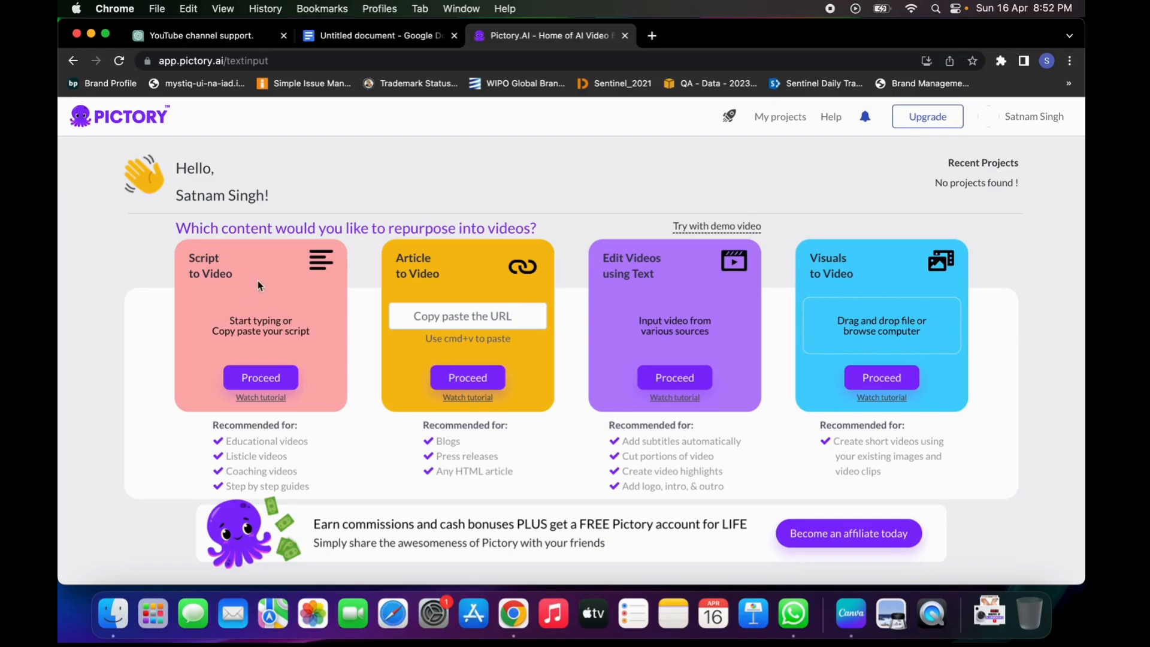
- Start a Script to Video project and dismiss the free user group banner
click(266, 380)
click(252, 379)
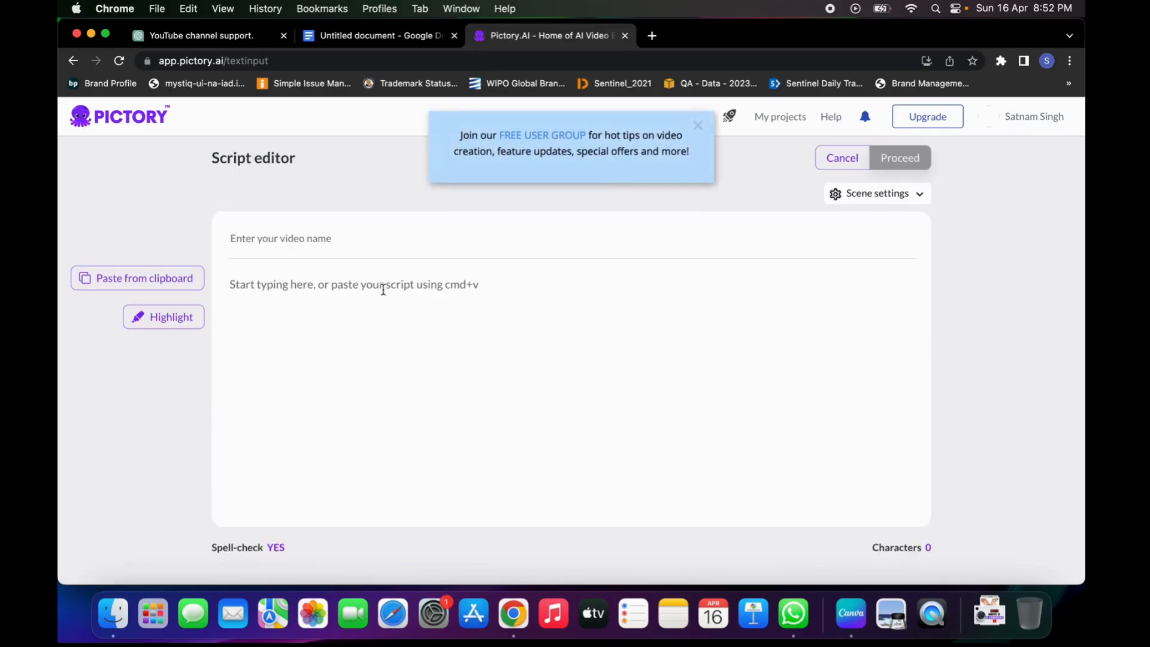
click(697, 126)
- Copy the entire script from the Google Docs document into Pictory's script editor and check the pasted text from beginning to end
click(279, 301)
click(362, 35)
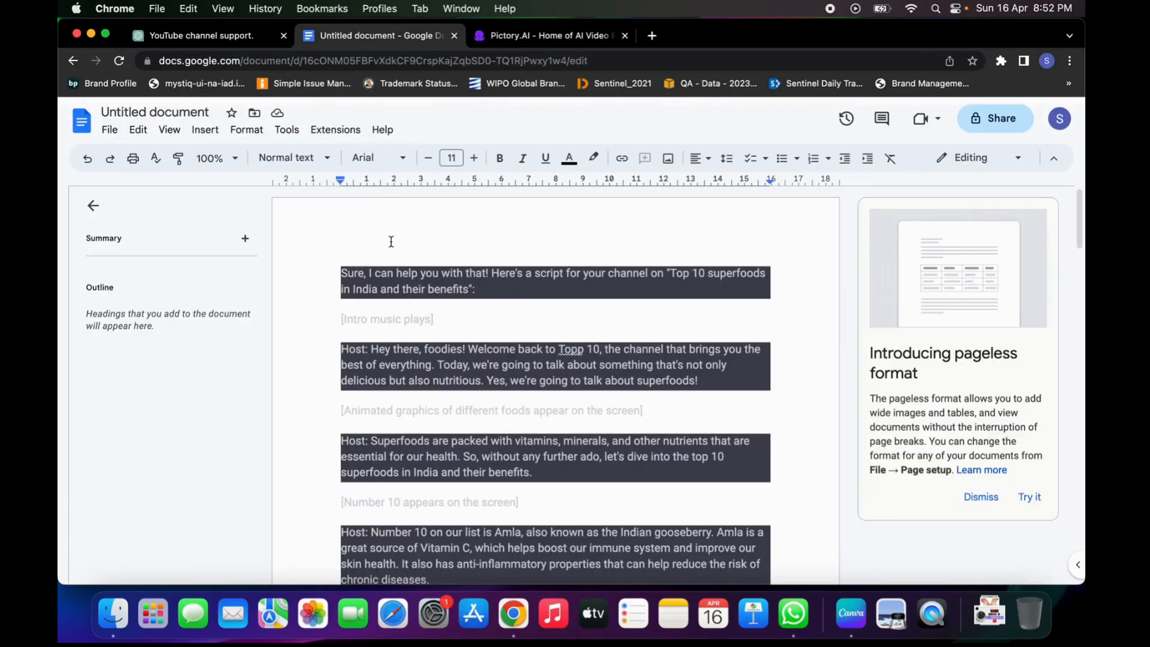
key(super+a)
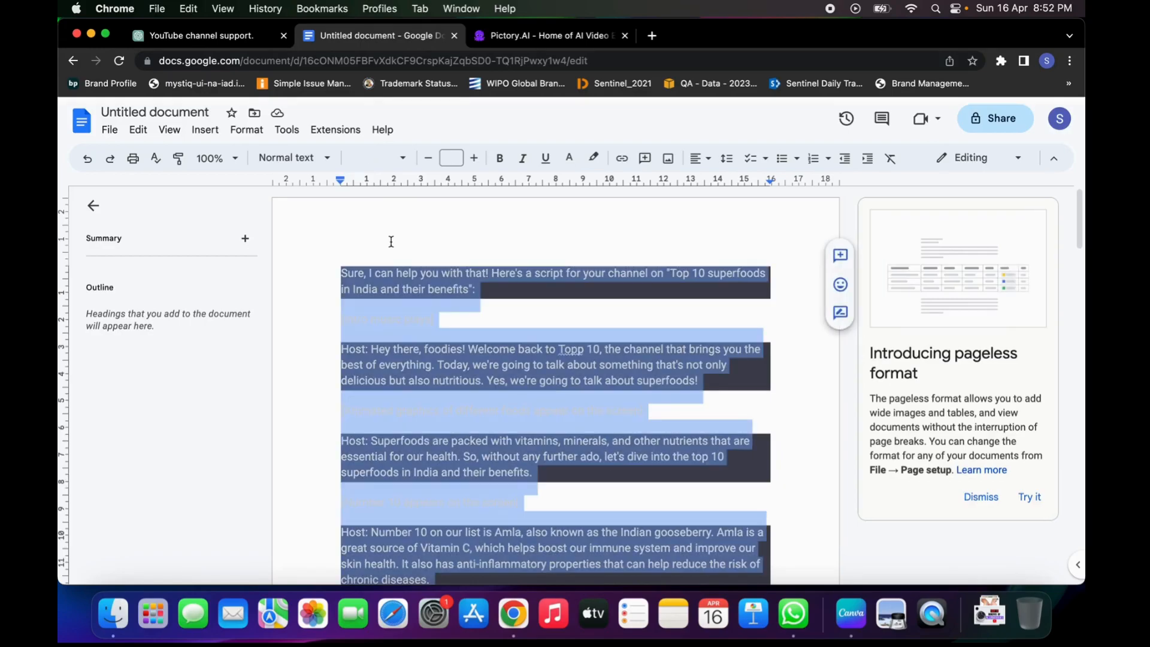
key(super+c)
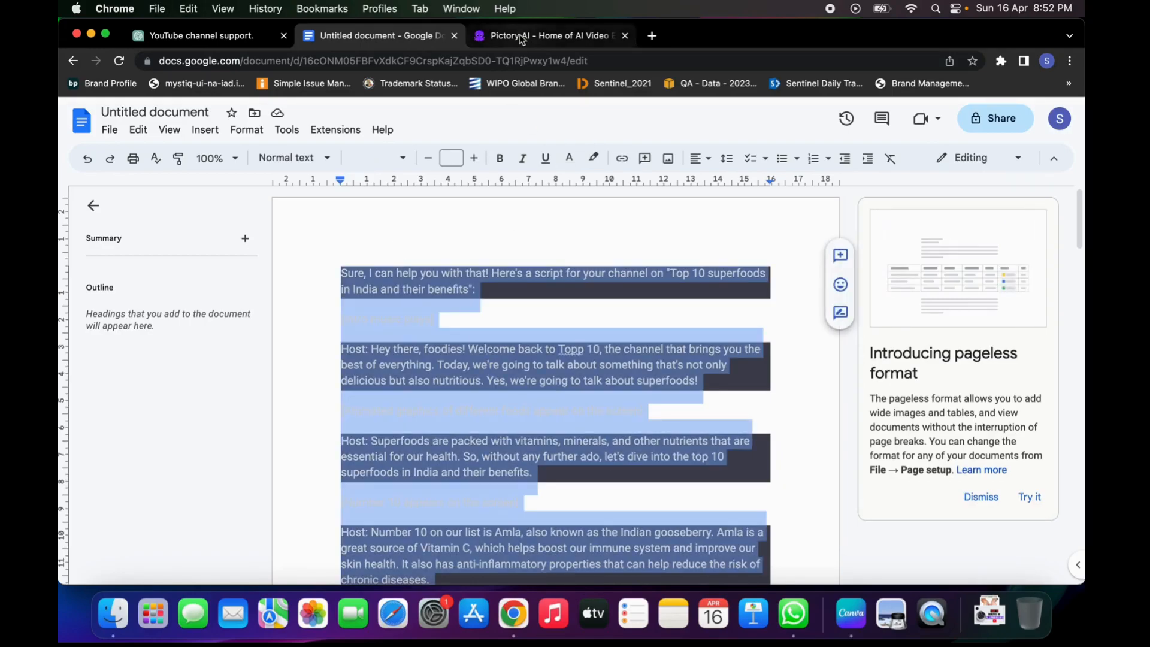
click(515, 35)
key(super+v)
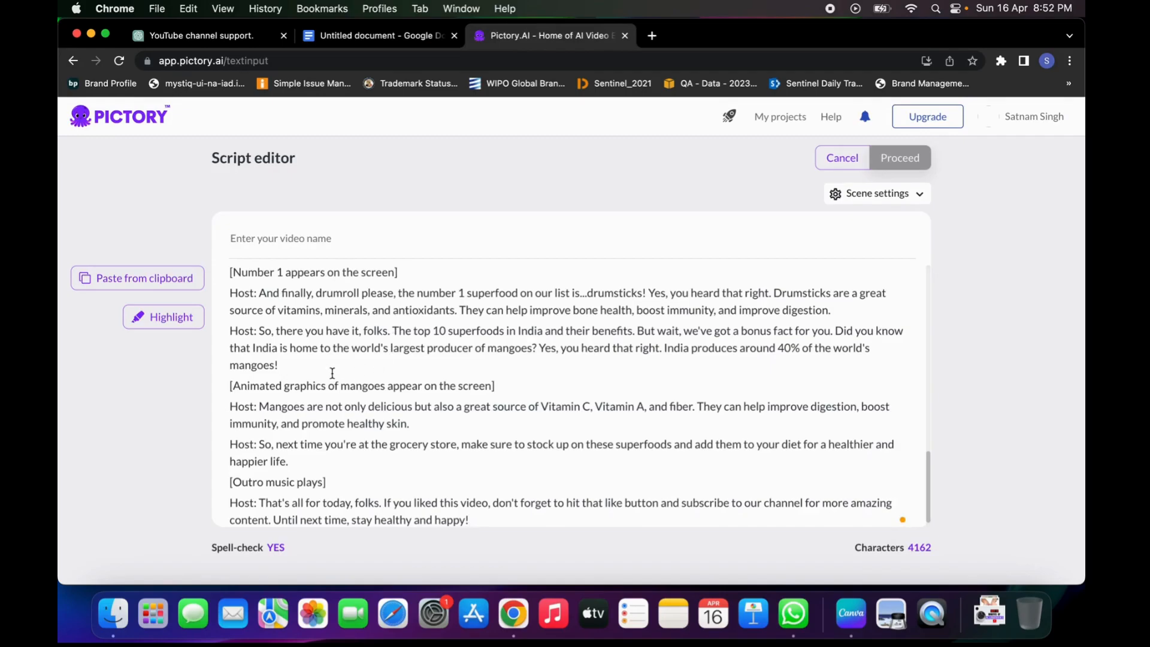
scroll(355, 362, up, 20)
scroll(332, 356, down, 20)
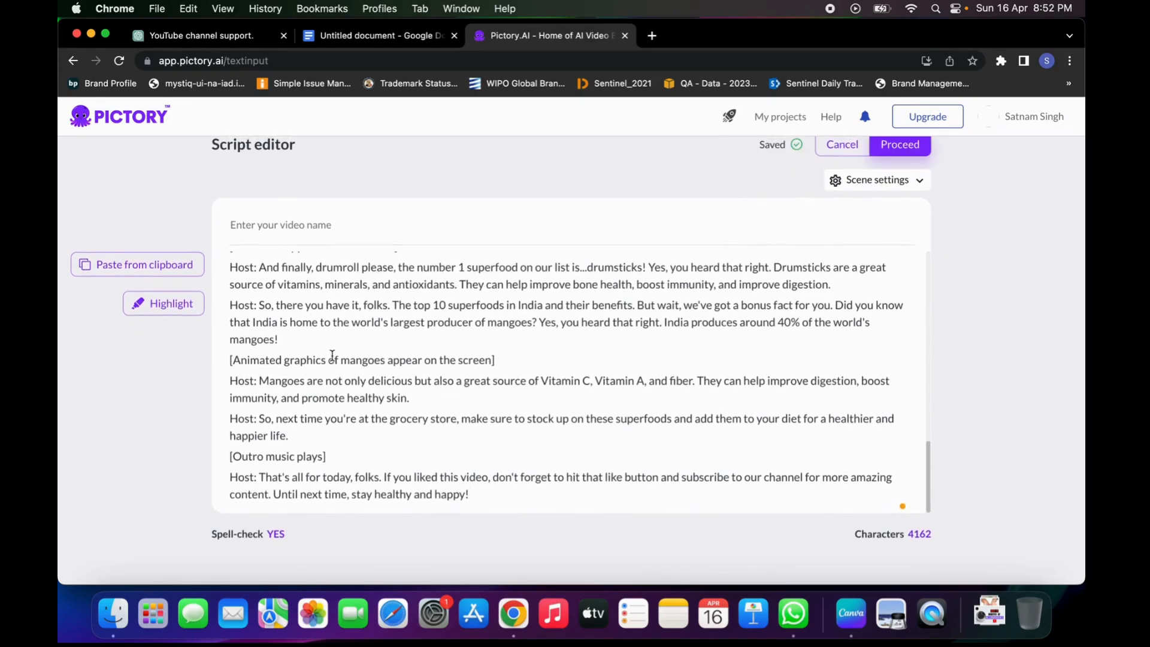
scroll(334, 348, up, 20)
scroll(339, 299, down, 20)
scroll(342, 277, up, 20)
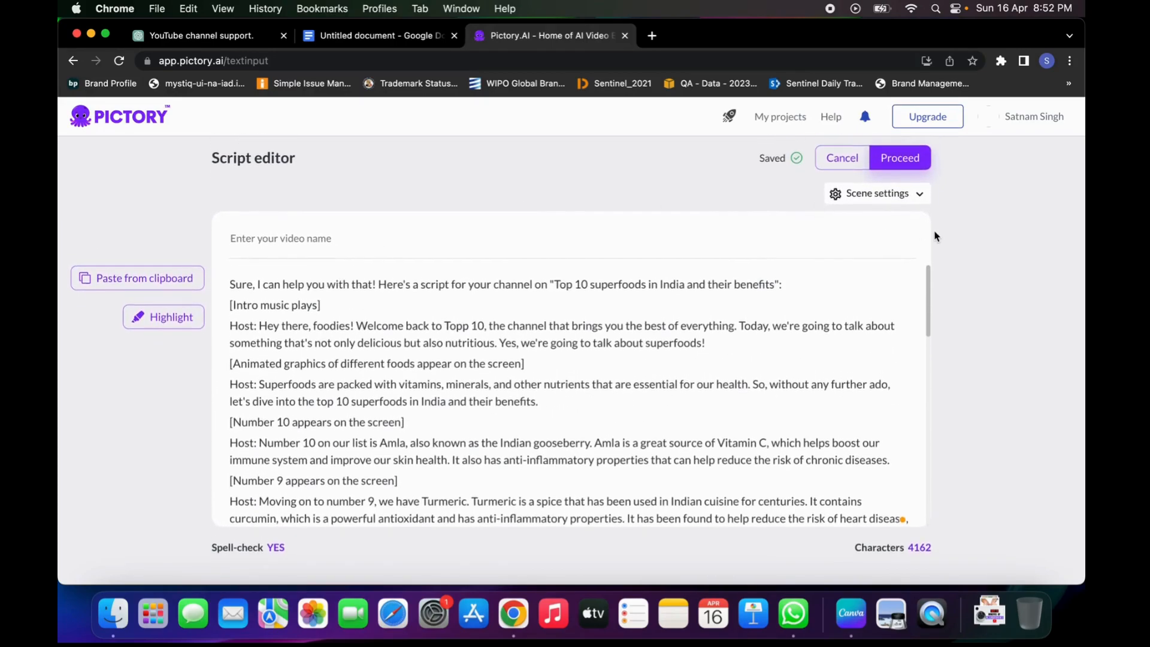
- Proceed from the script editor to template selection and look through the template library and the personal templates
click(899, 157)
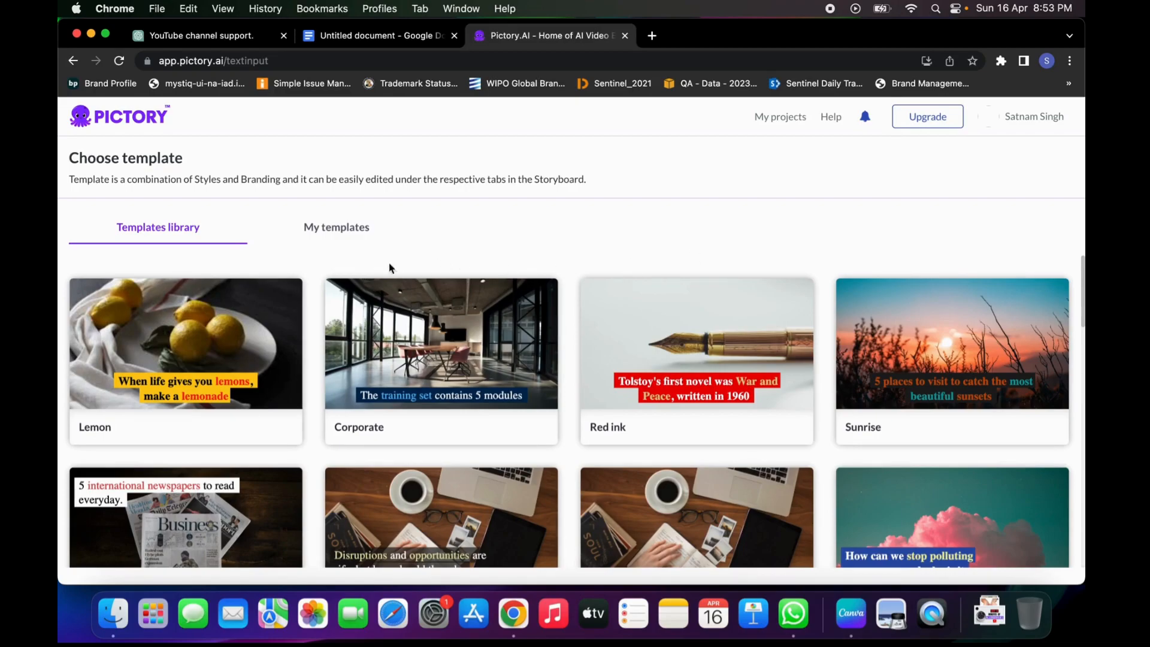
scroll(422, 322, down, 3)
scroll(422, 322, down, 10)
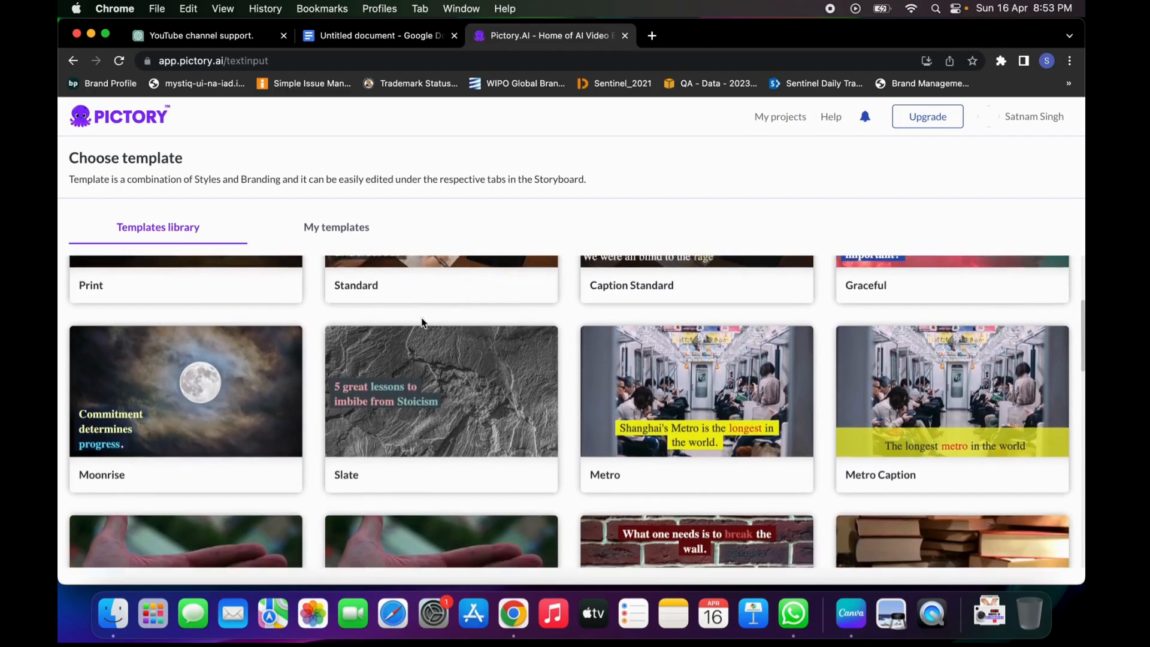
scroll(401, 453, down, 8)
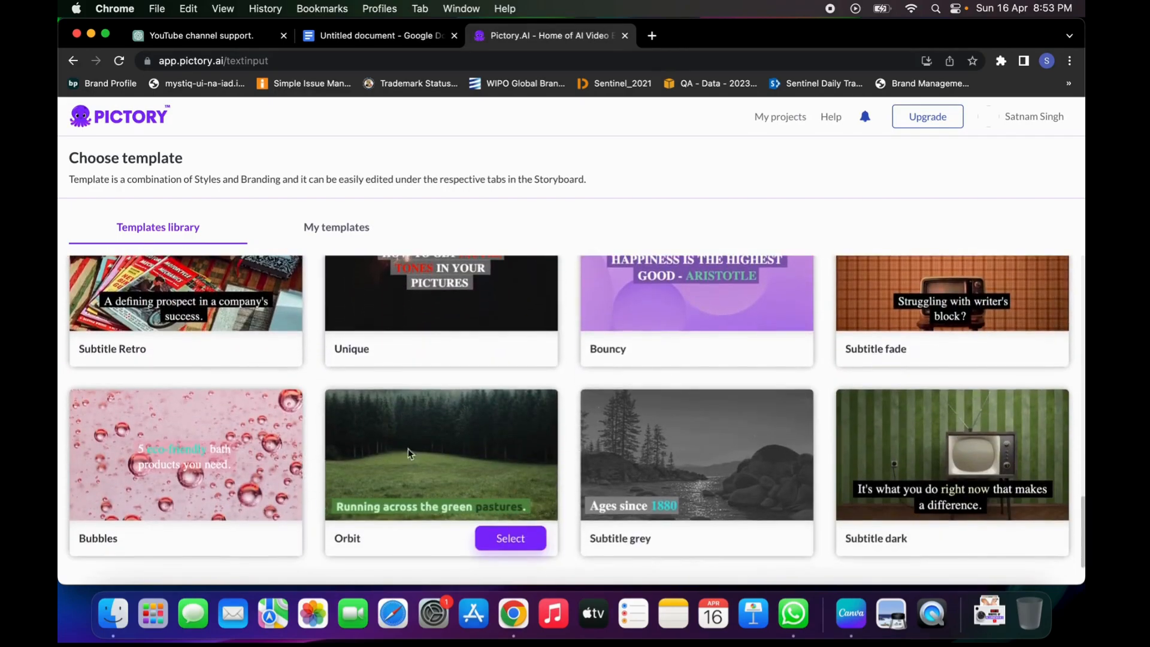
scroll(309, 487, up, 6)
scroll(313, 473, up, 9)
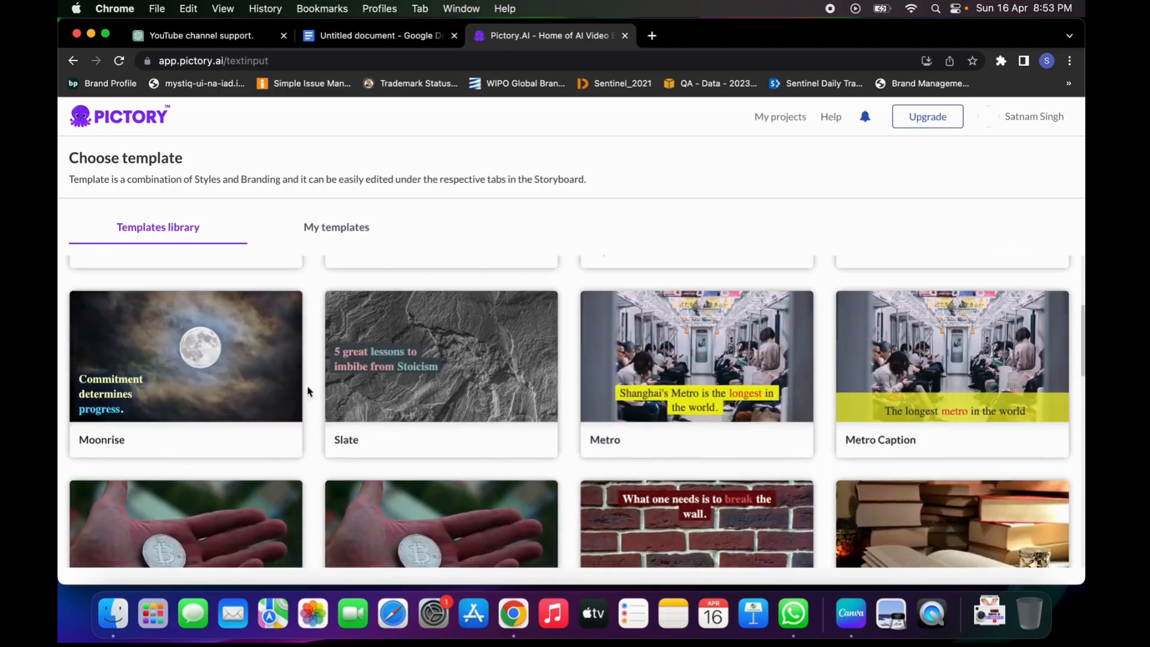
click(324, 228)
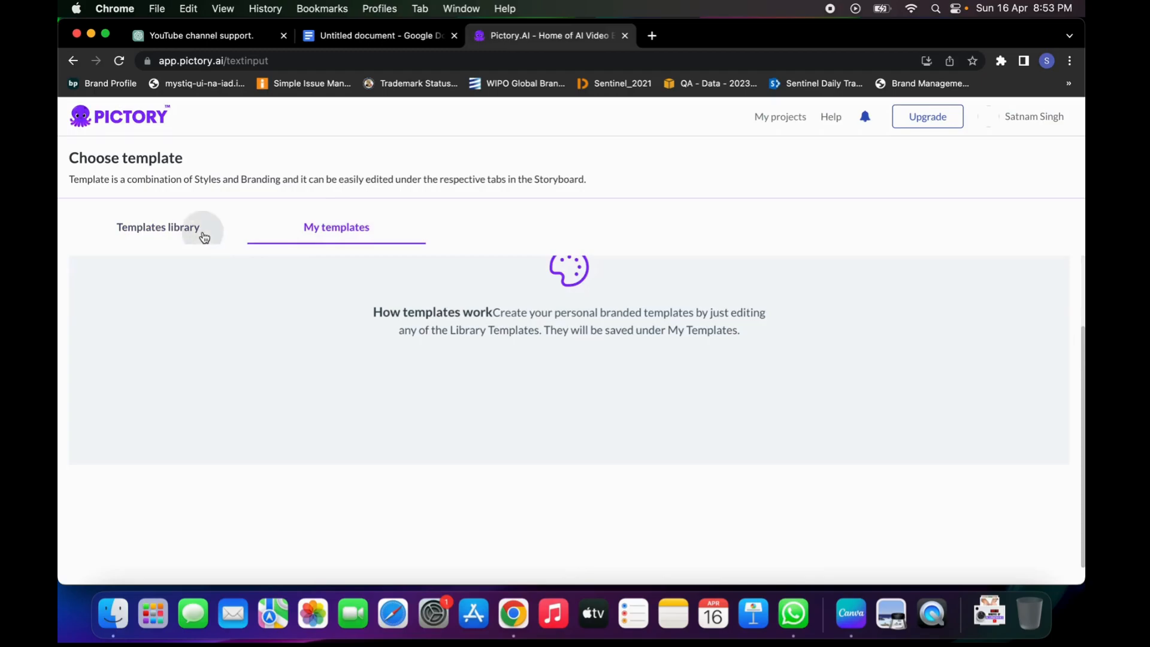
click(203, 232)
mouse_move(411, 347)
scroll(411, 348, down, 6)
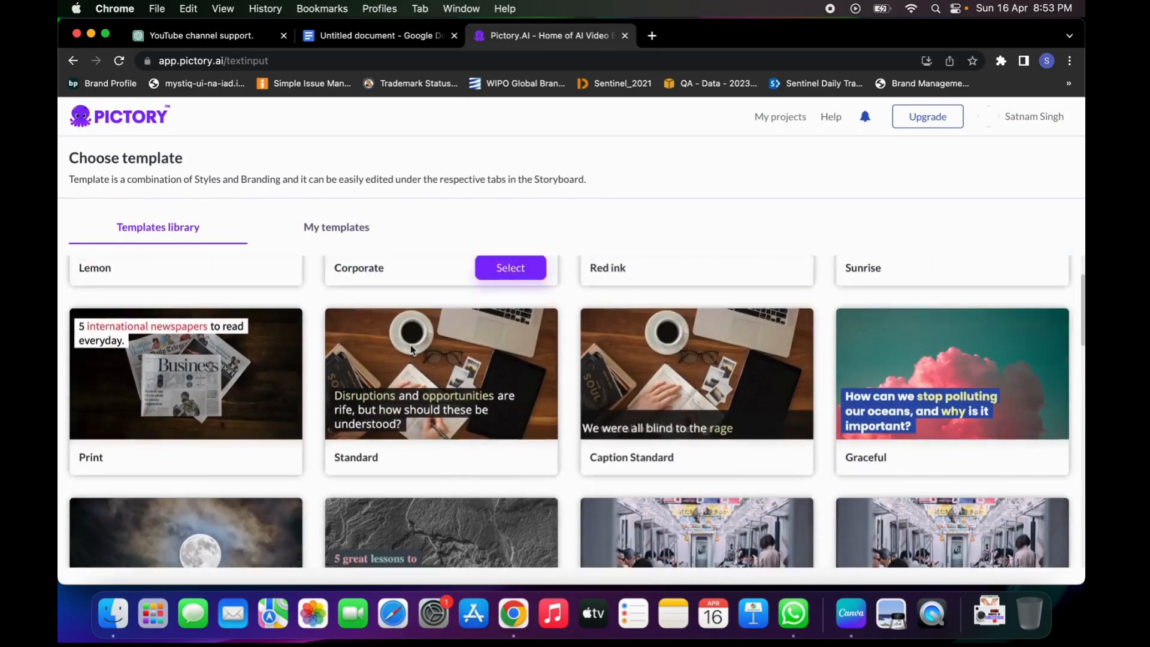
scroll(411, 347, down, 2)
scroll(469, 445, up, 6)
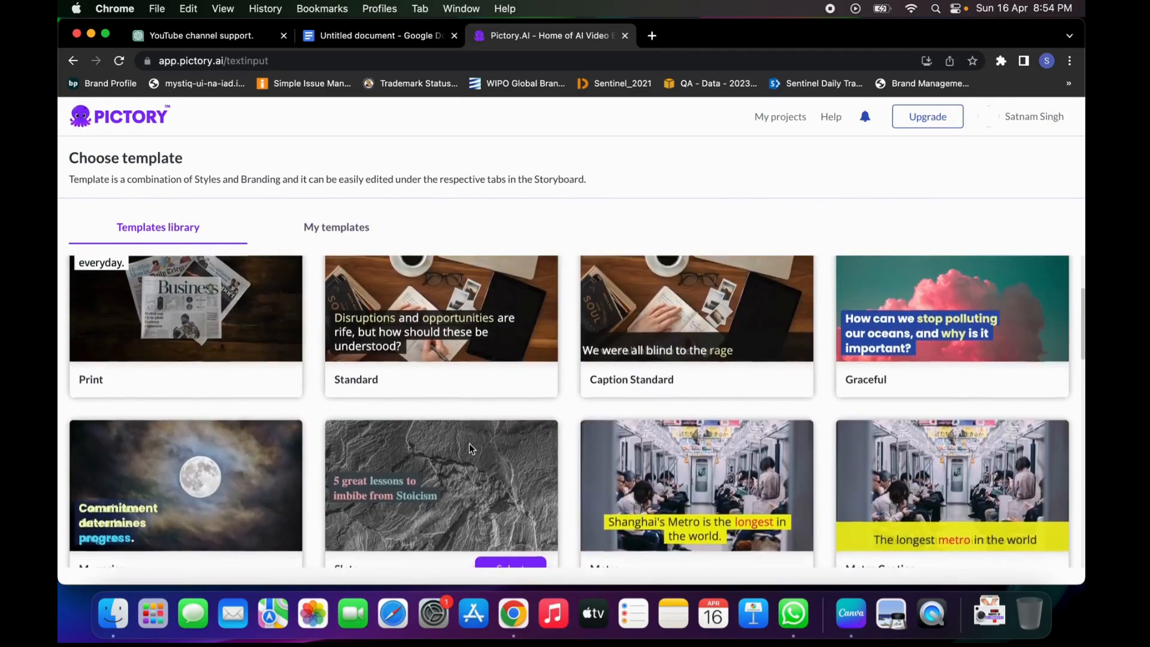
scroll(470, 447, down, 9)
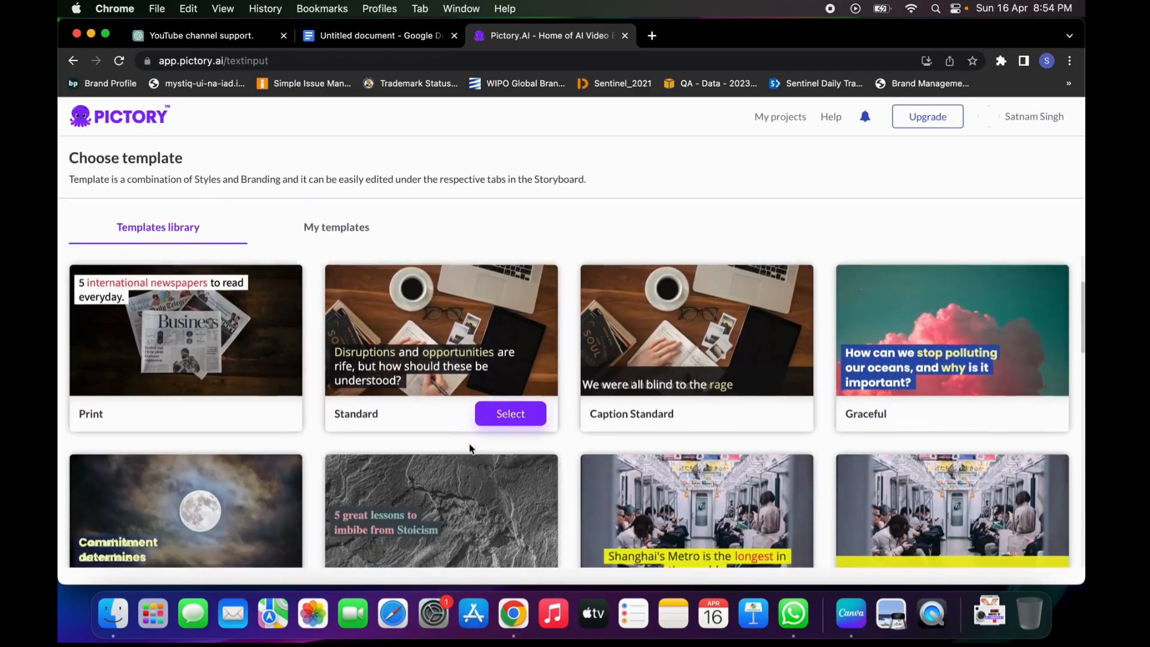
- Choose the Caption Dove template for the video
scroll(469, 443, down, 3)
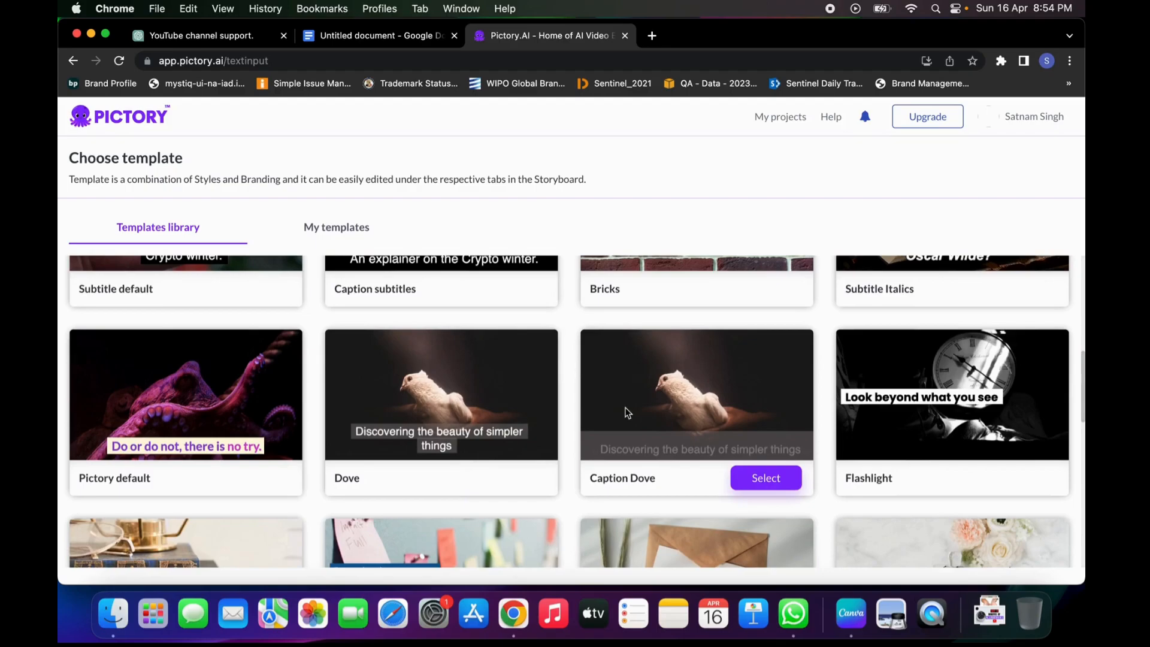
click(766, 477)
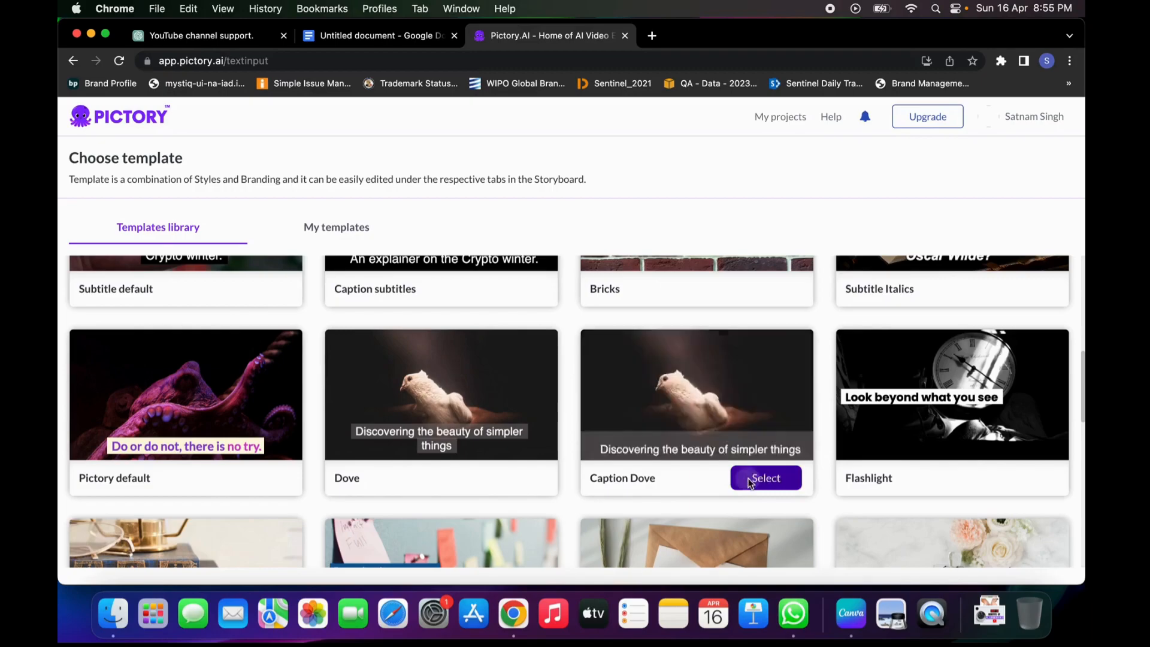
click(751, 480)
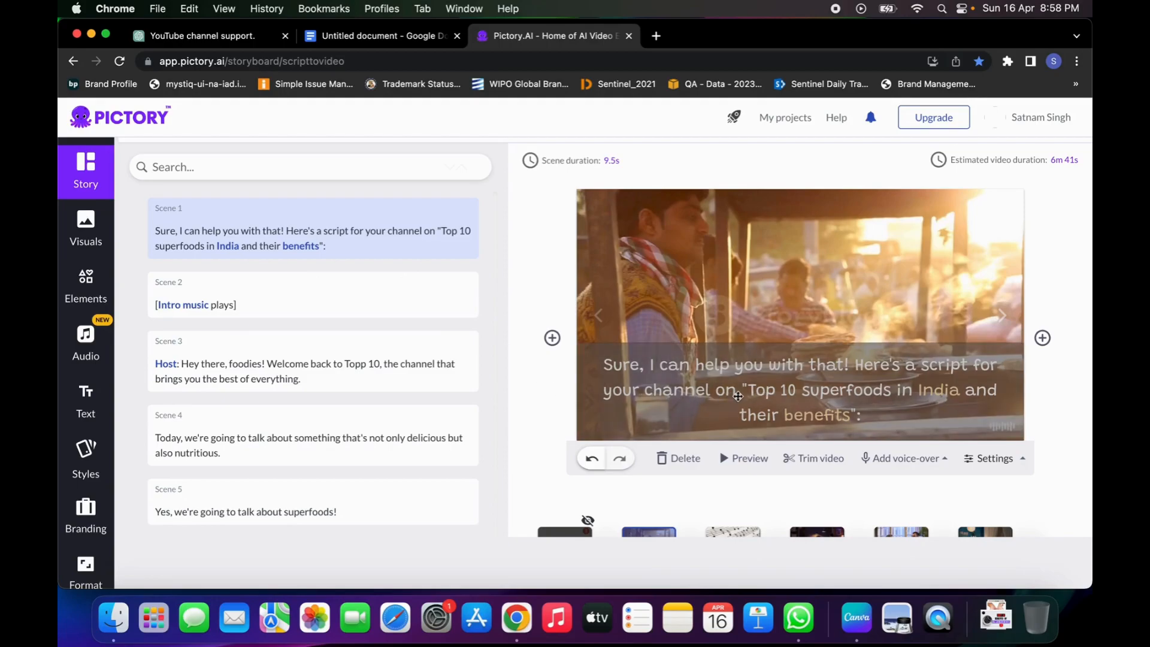
- Set the first scene's caption to font size 20 and spread it across the lower edge of the picture
click(738, 397)
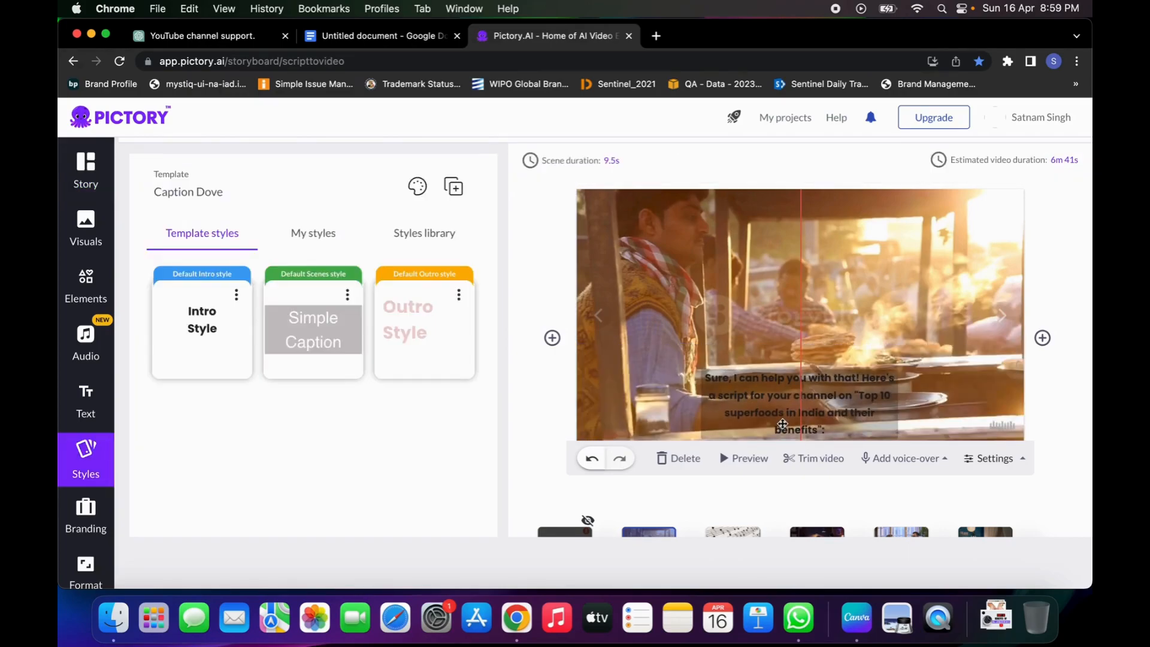
click(800, 403)
click(649, 167)
click(649, 166)
click(649, 338)
mouse_move(839, 165)
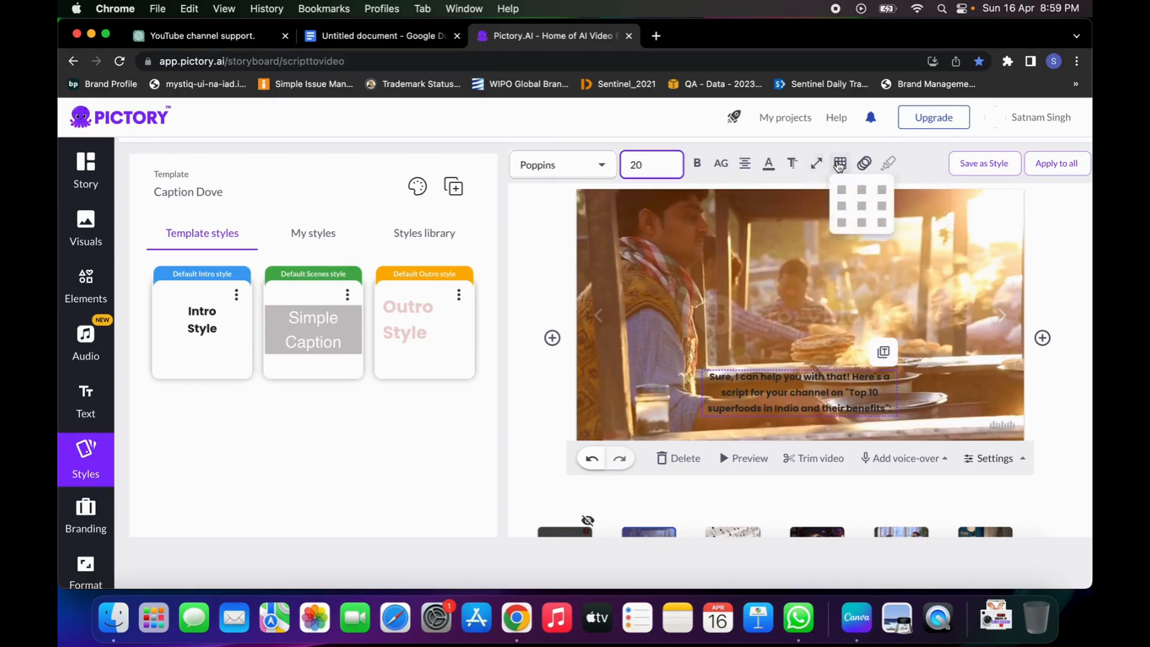
drag(850, 211, 950, 213)
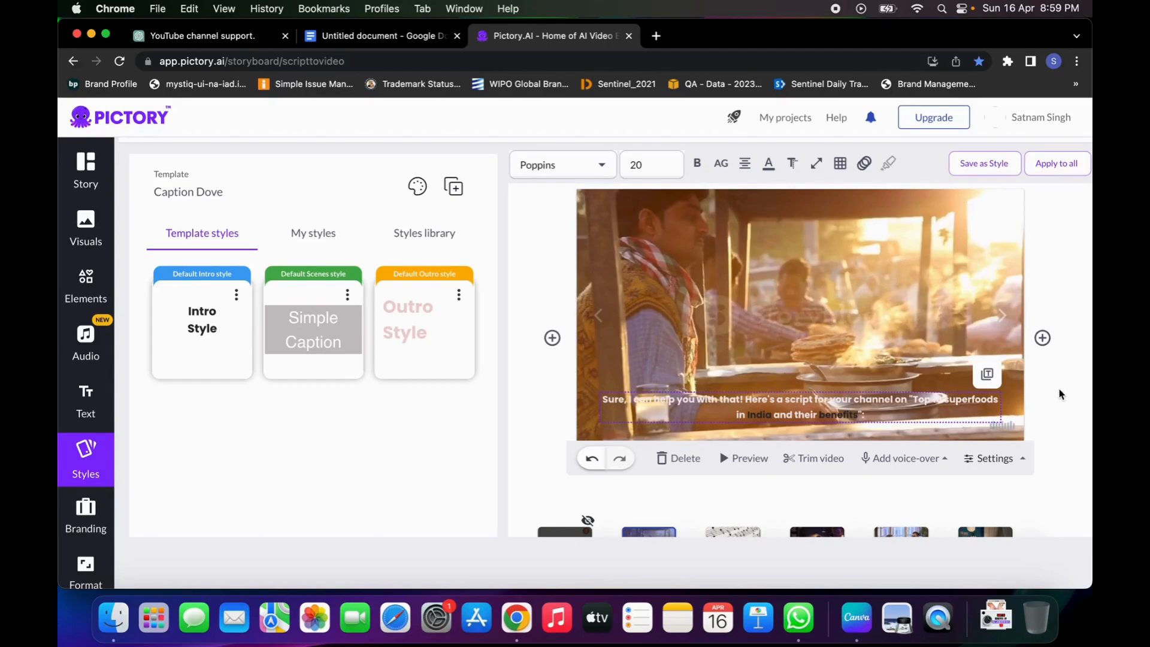
- Set the entry animation of the first scene's caption to Typewriter and check its exit animation setting
click(1059, 394)
click(842, 409)
click(864, 164)
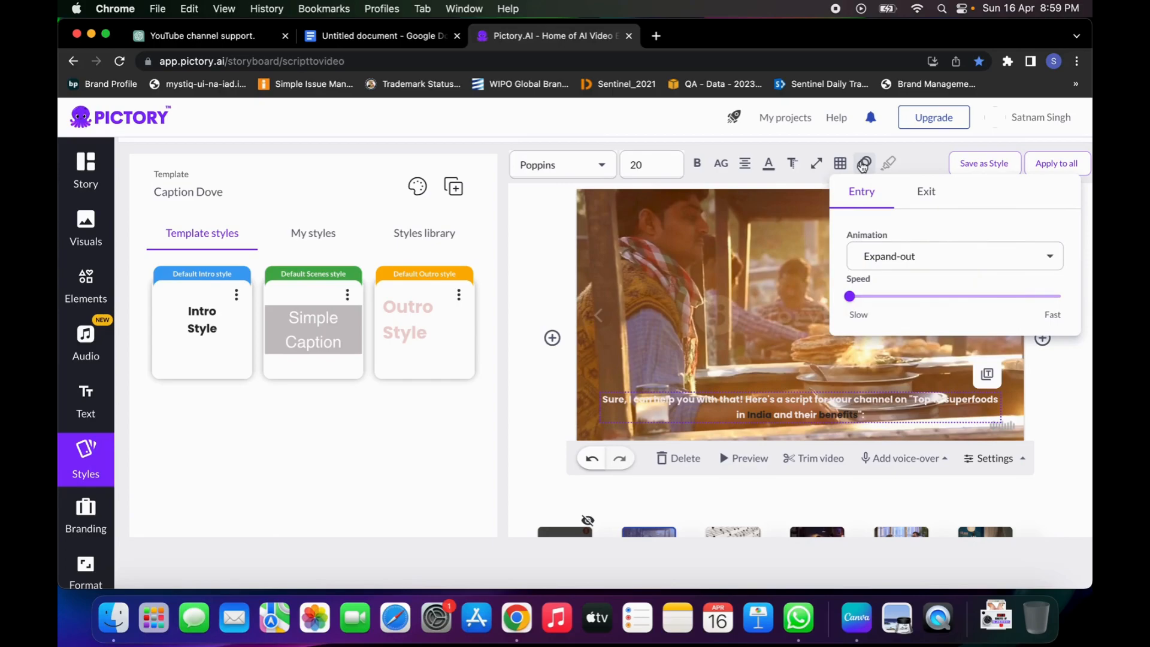
click(882, 256)
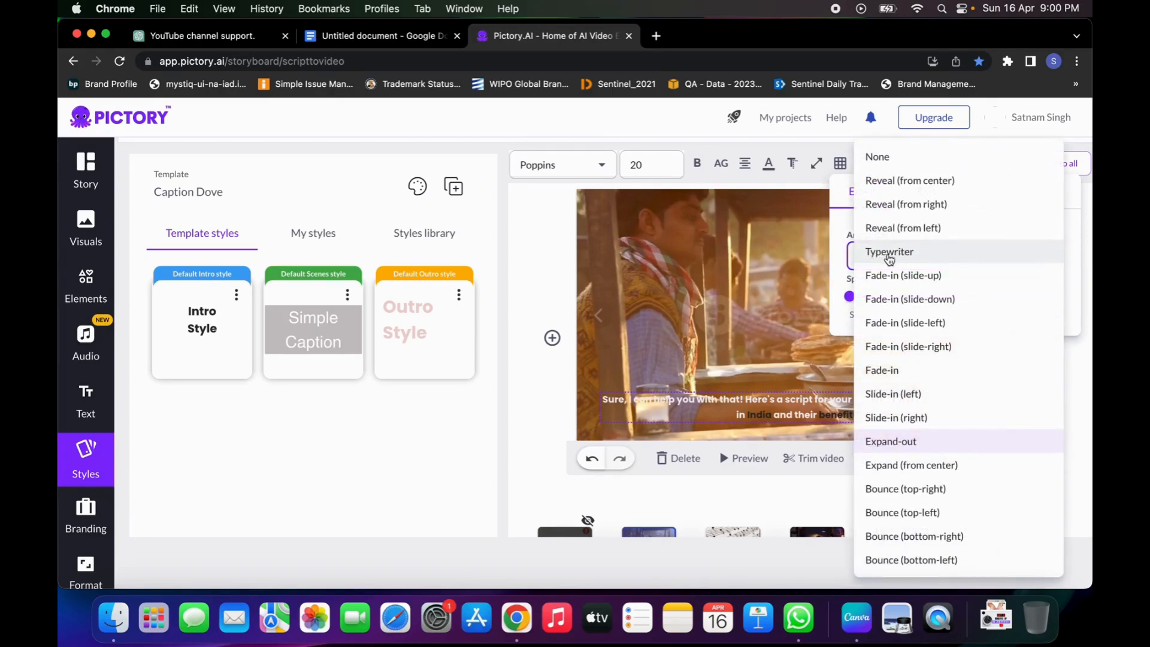
click(923, 256)
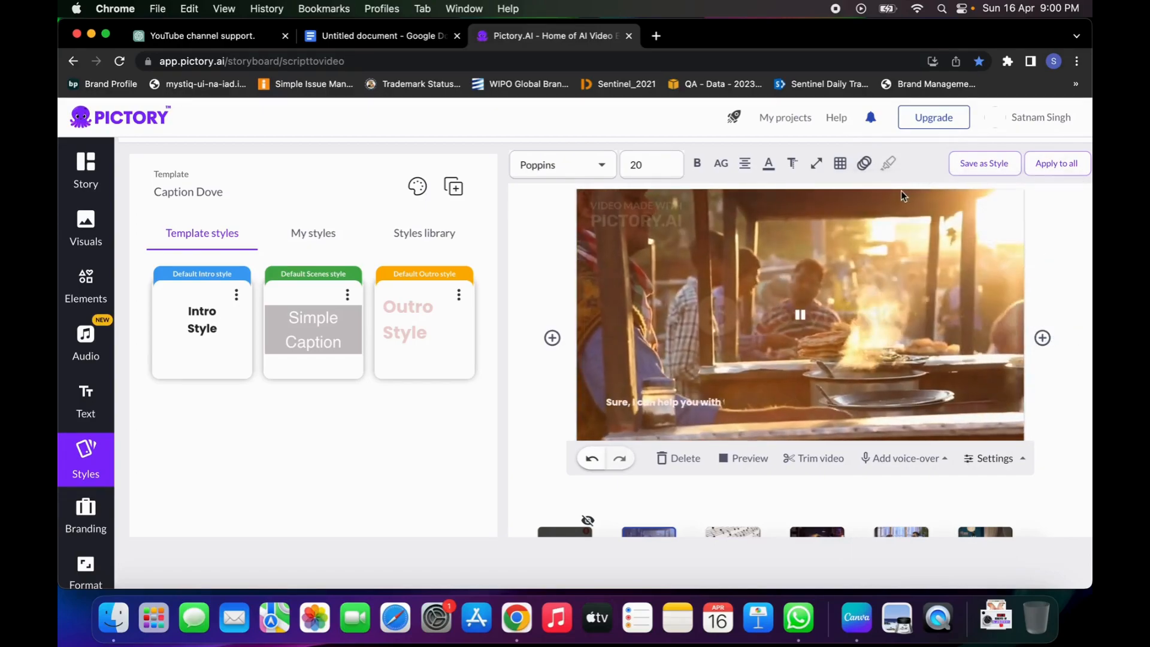
click(889, 162)
click(926, 193)
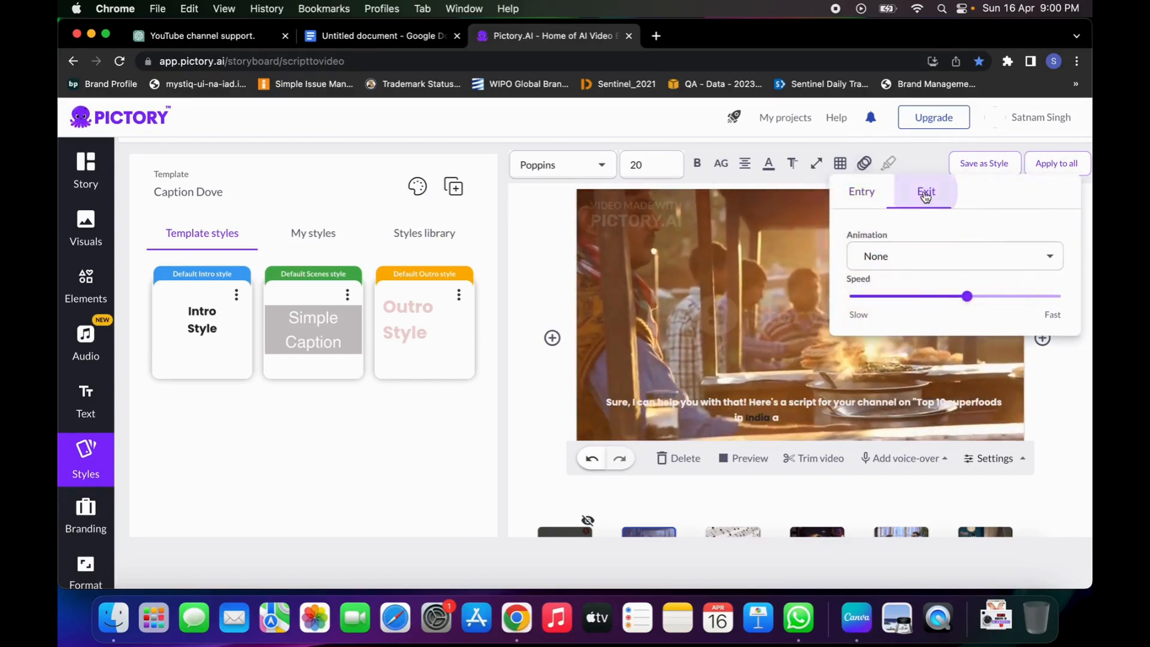
click(858, 201)
click(604, 294)
- Delete the "Host:" label in front of "Hey there, foodies!" in the opening scene's text
click(180, 283)
key(BackSpace)
key(BackSpace)
key(BackSpace)
key(BackSpace)
key(BackSpace)
key(BackSpace)
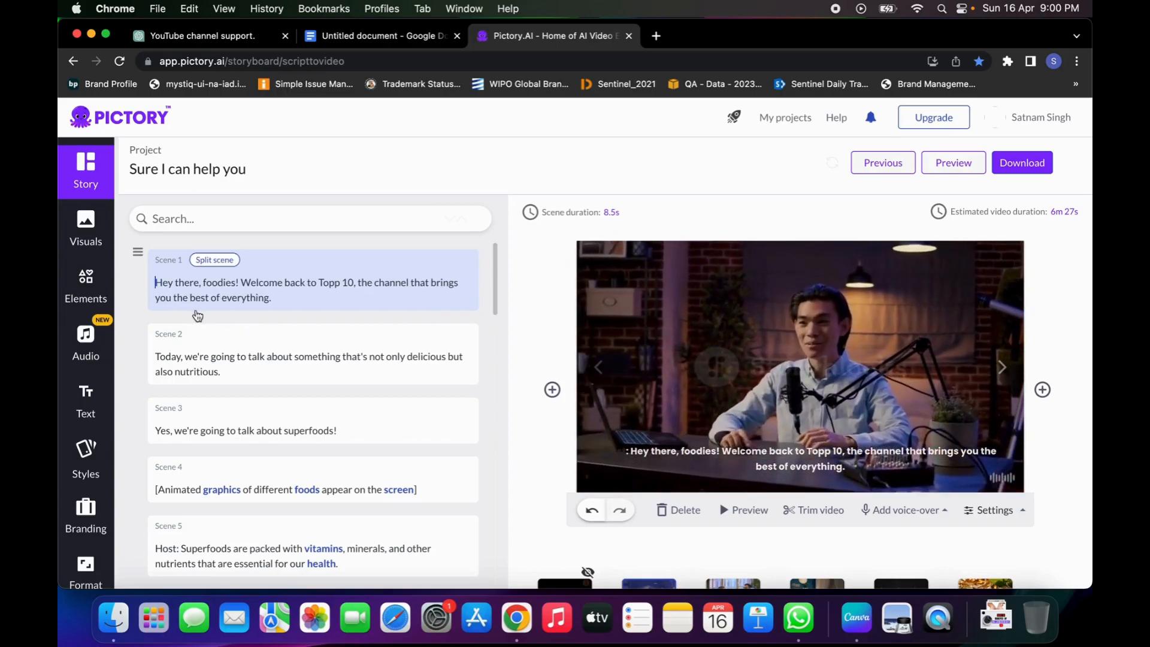
- Go through scenes 2 to 4 in the story list and view the visual matched to each one
scroll(198, 315, down, 1)
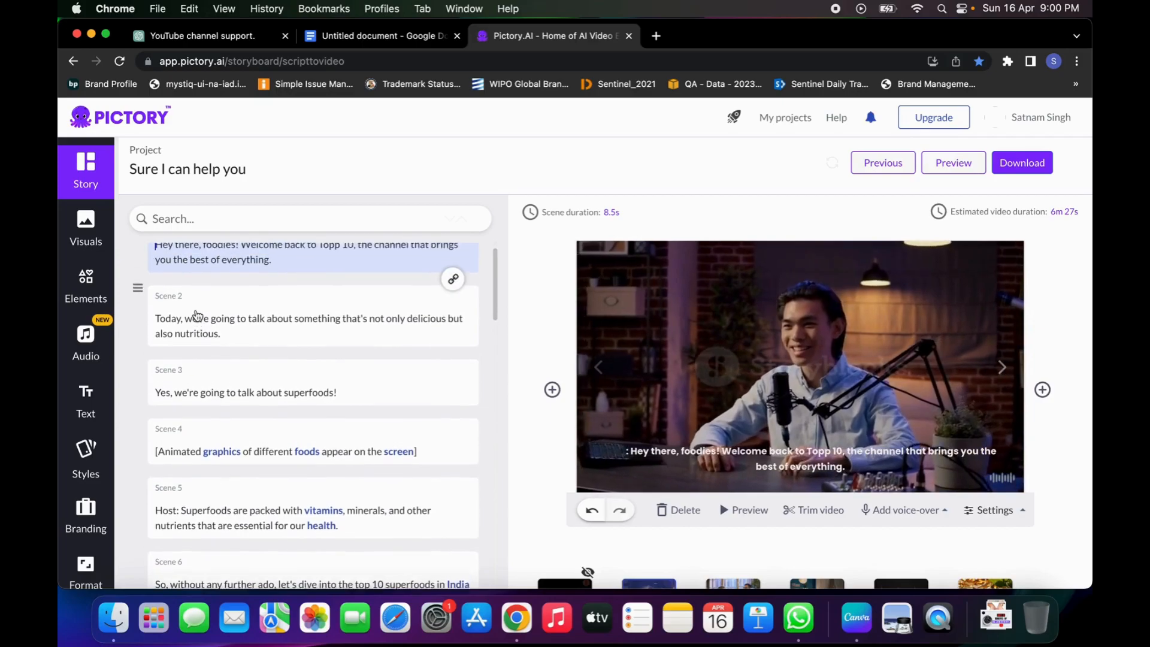
scroll(198, 316, up, 2)
scroll(195, 313, down, 1)
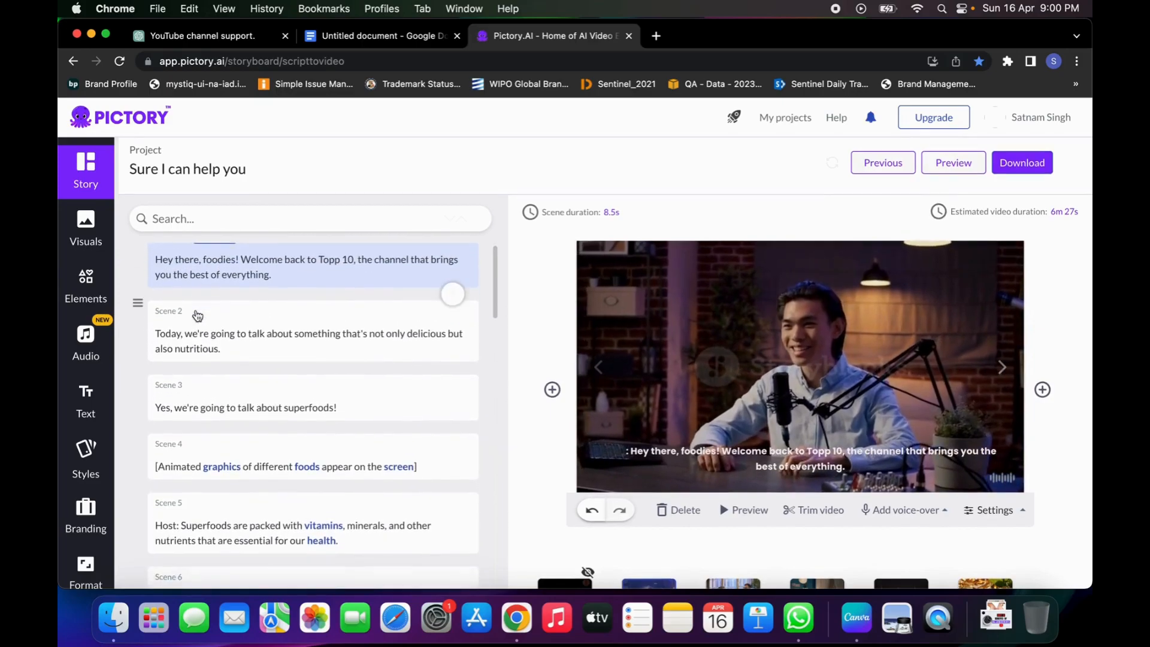
click(270, 345)
scroll(308, 354, down, 1)
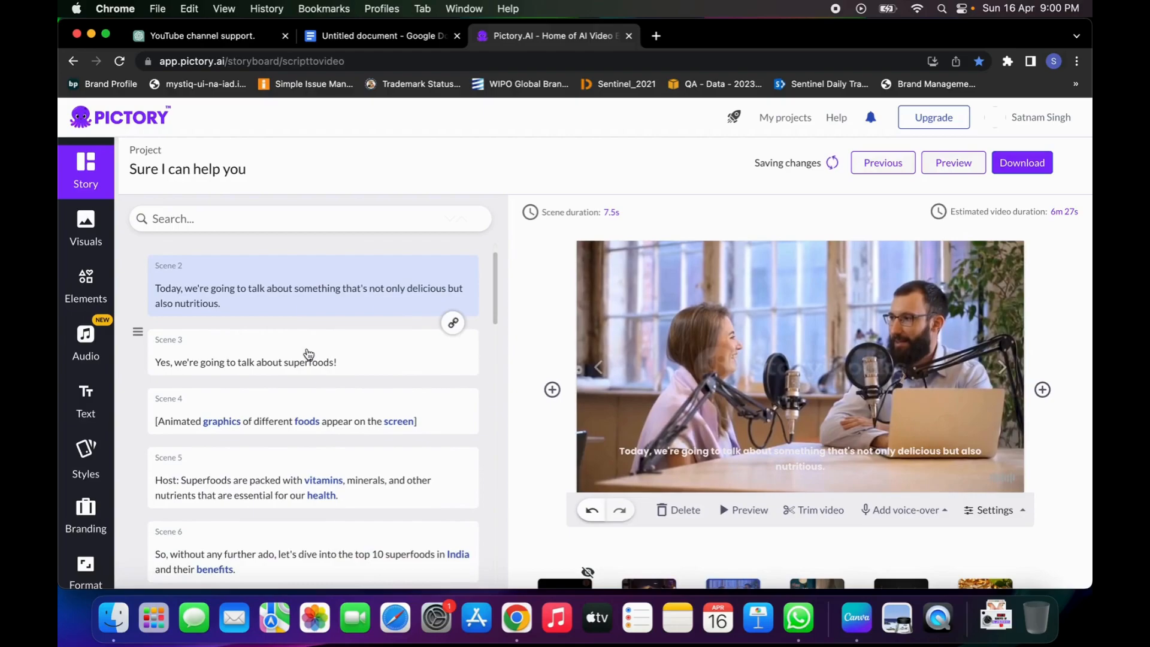
click(290, 358)
scroll(279, 360, down, 1)
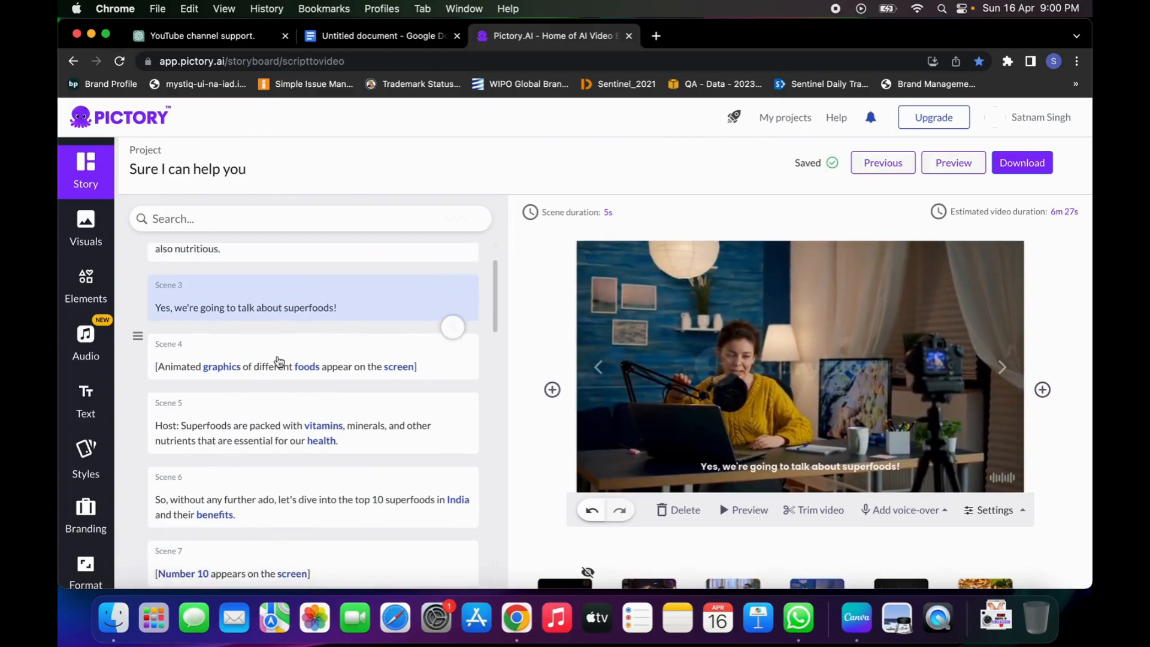
click(250, 366)
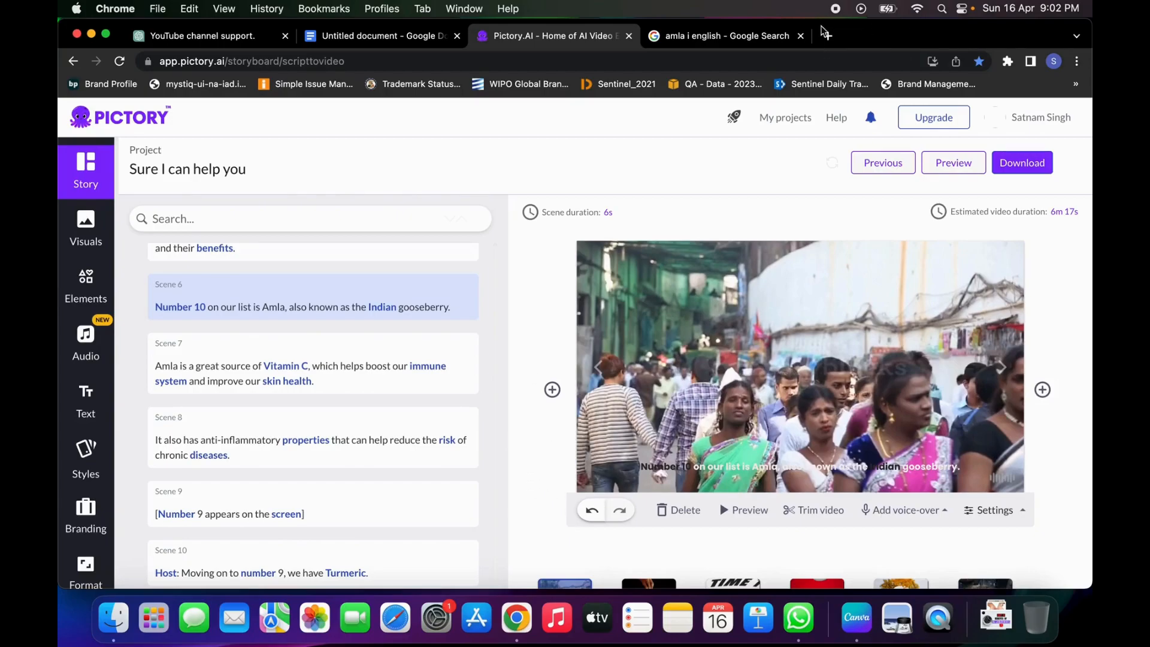
- Search Google Images for "amla" and restrict the usage rights to Creative Commons licenses
click(800, 35)
click(654, 35)
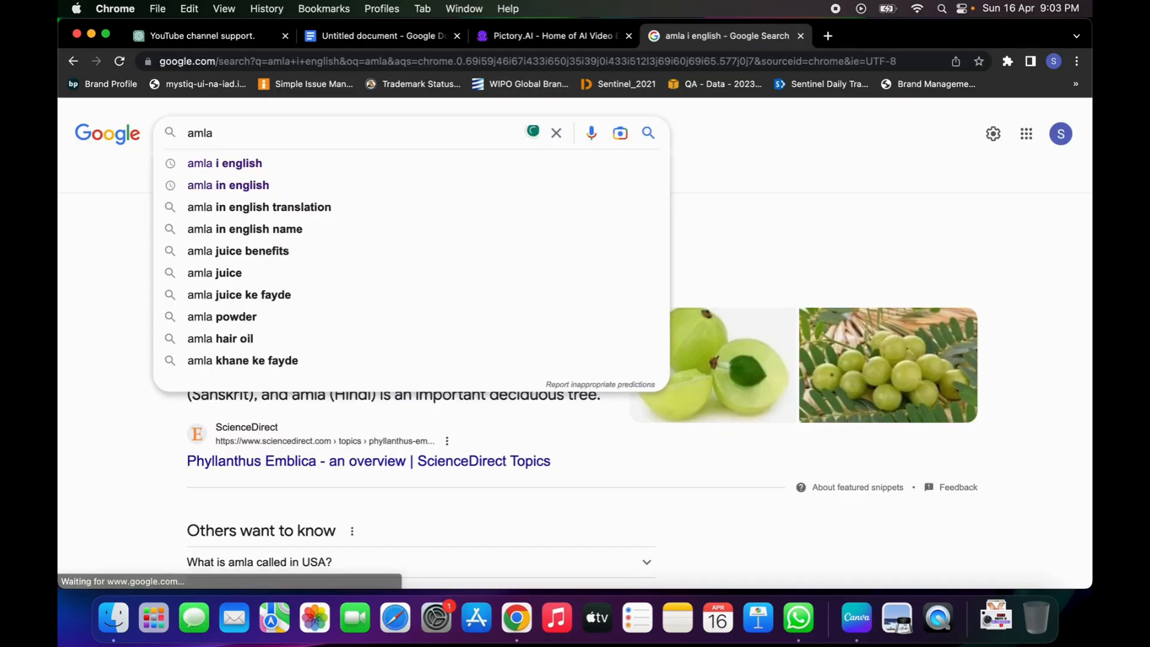
key(Return)
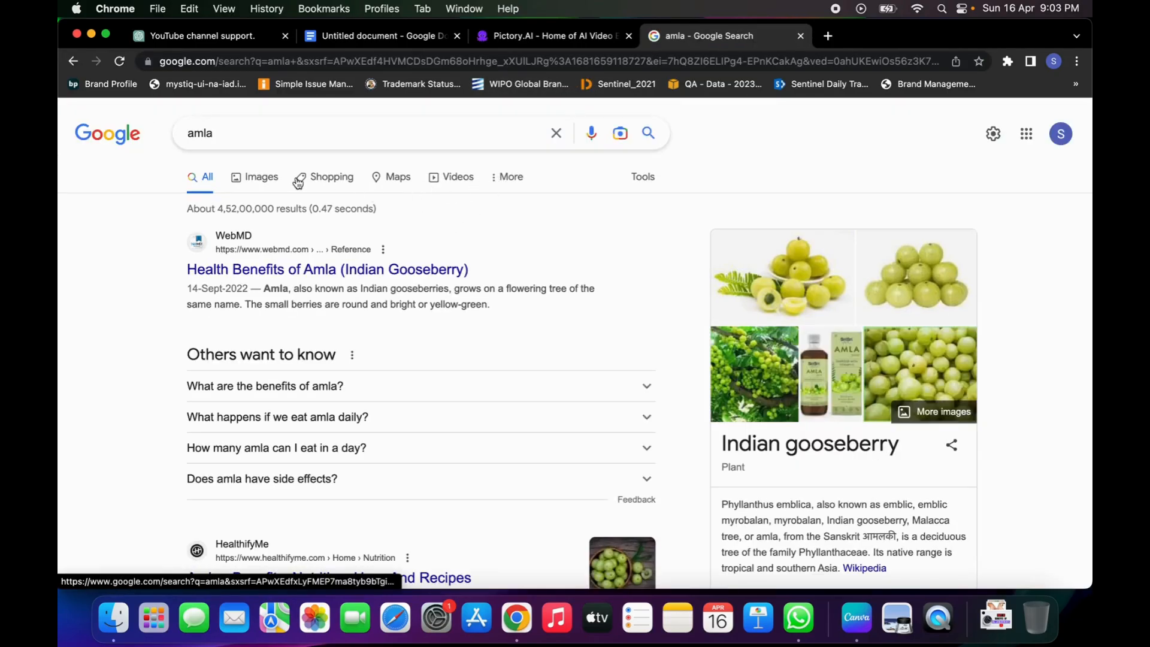
click(256, 181)
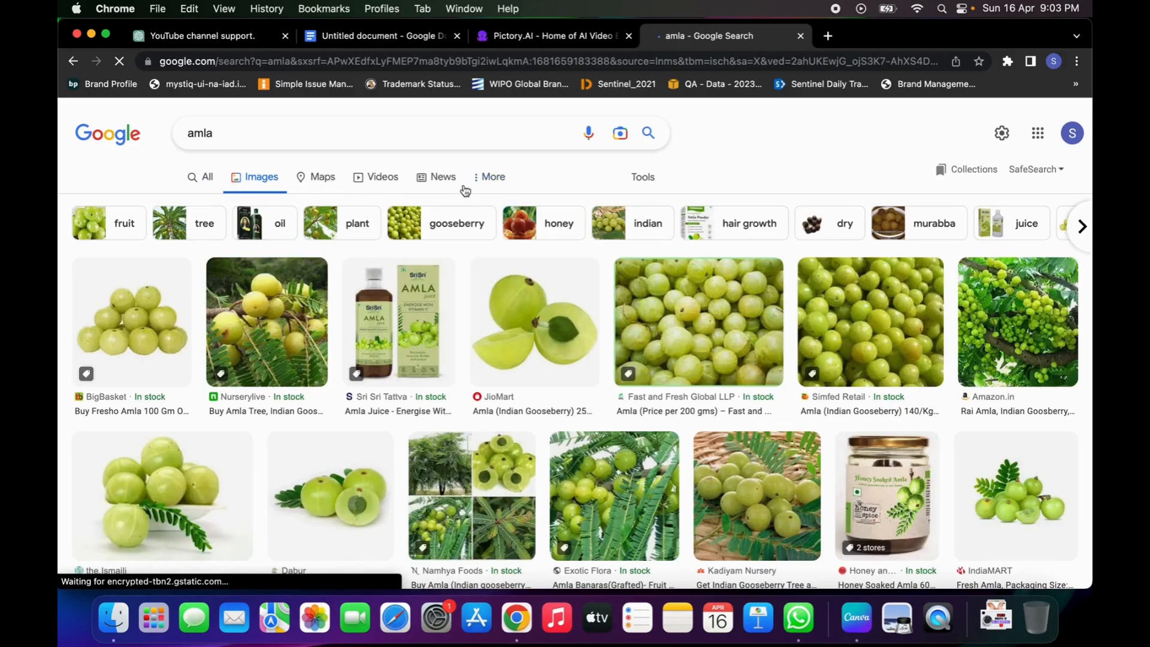
click(642, 178)
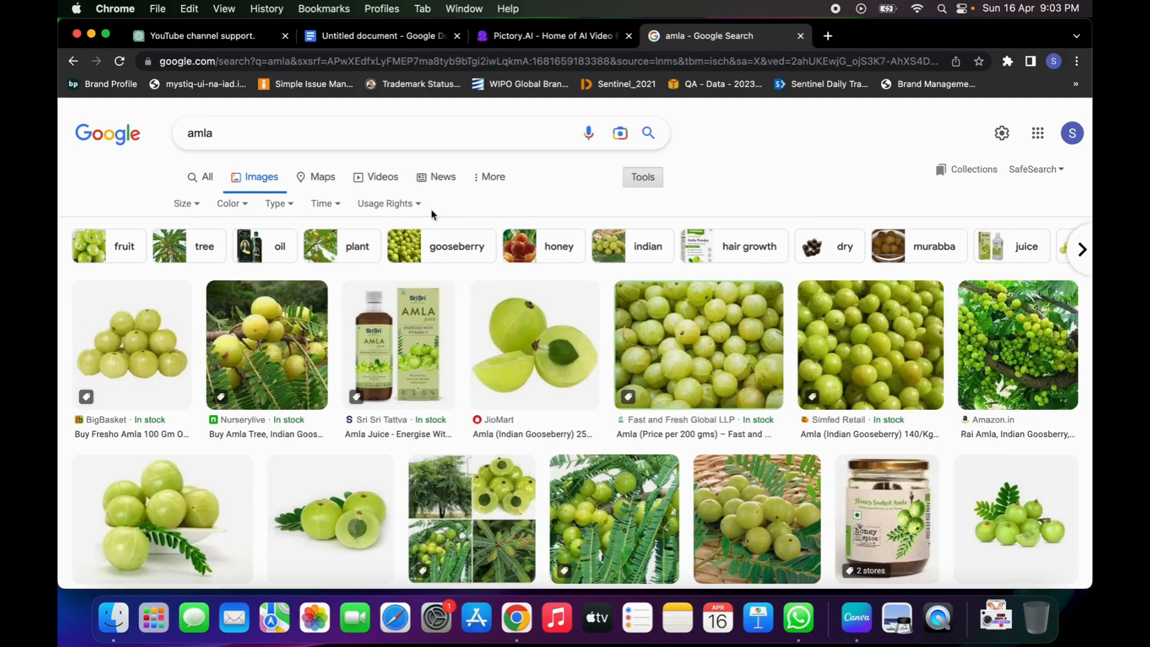
click(392, 204)
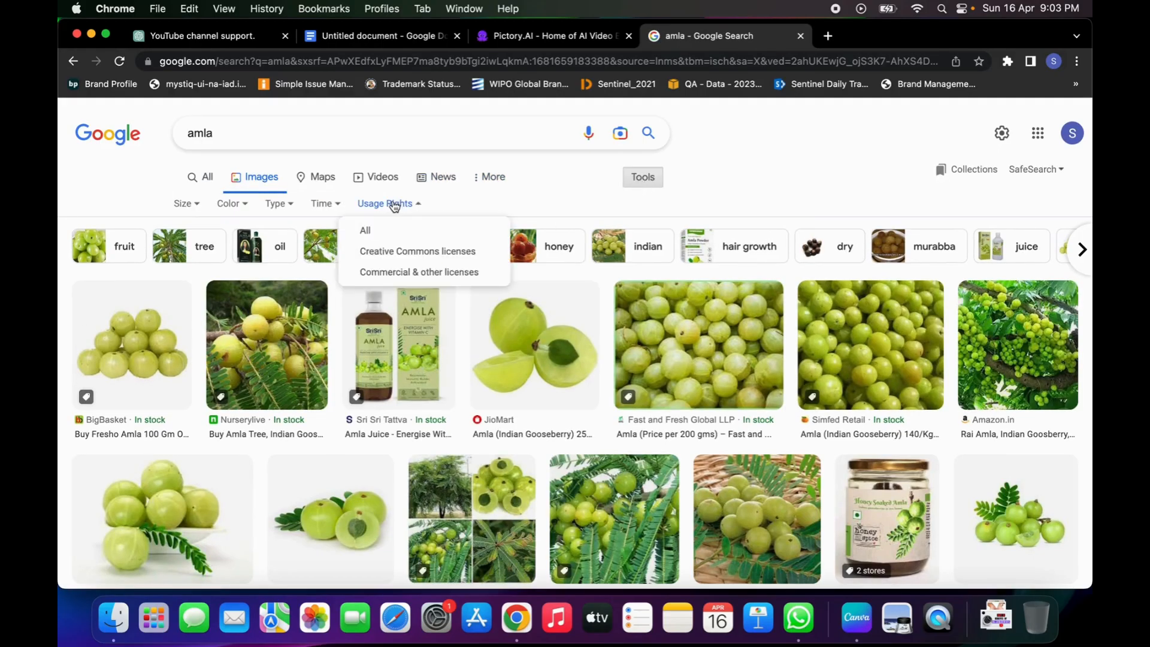
click(373, 259)
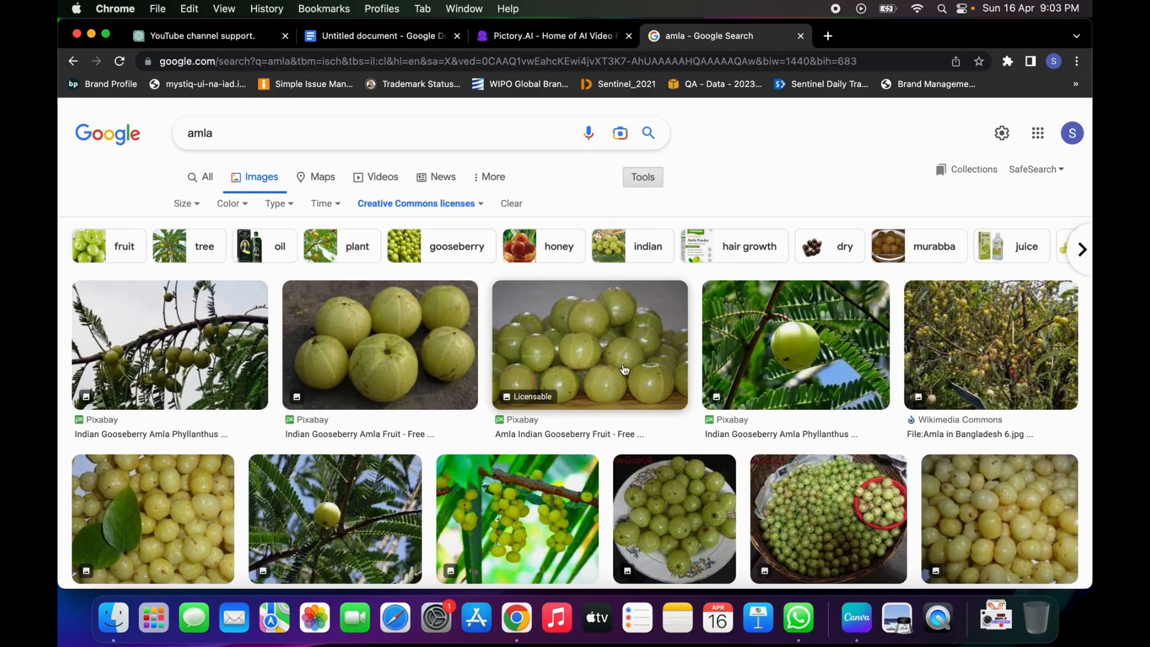
- Browse the licensed amla images and open the Pixabay page of the "Amla Indian Gooseberry Fruit" photo
scroll(584, 352, down, 3)
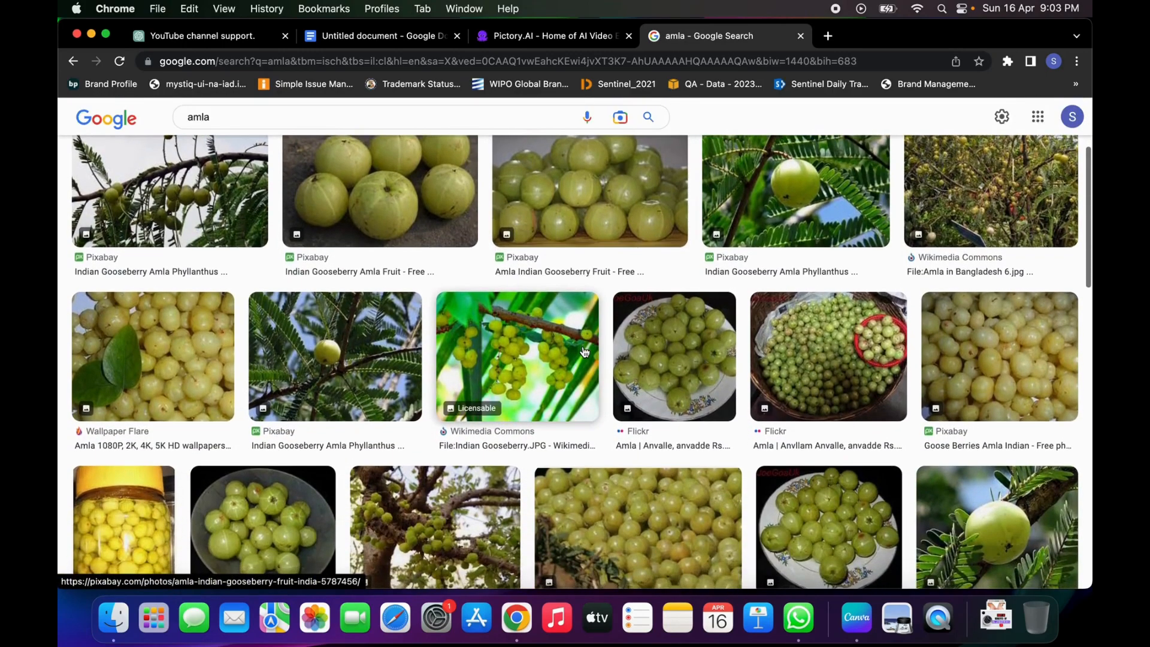
scroll(584, 351, up, 3)
scroll(584, 352, down, 1)
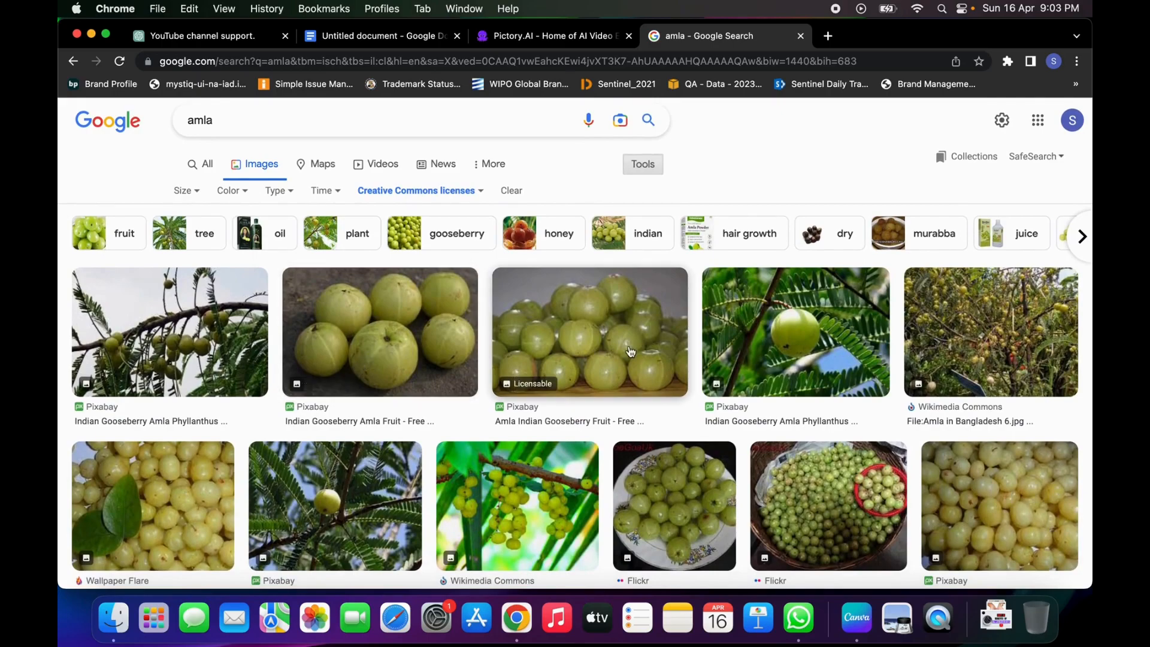
click(606, 321)
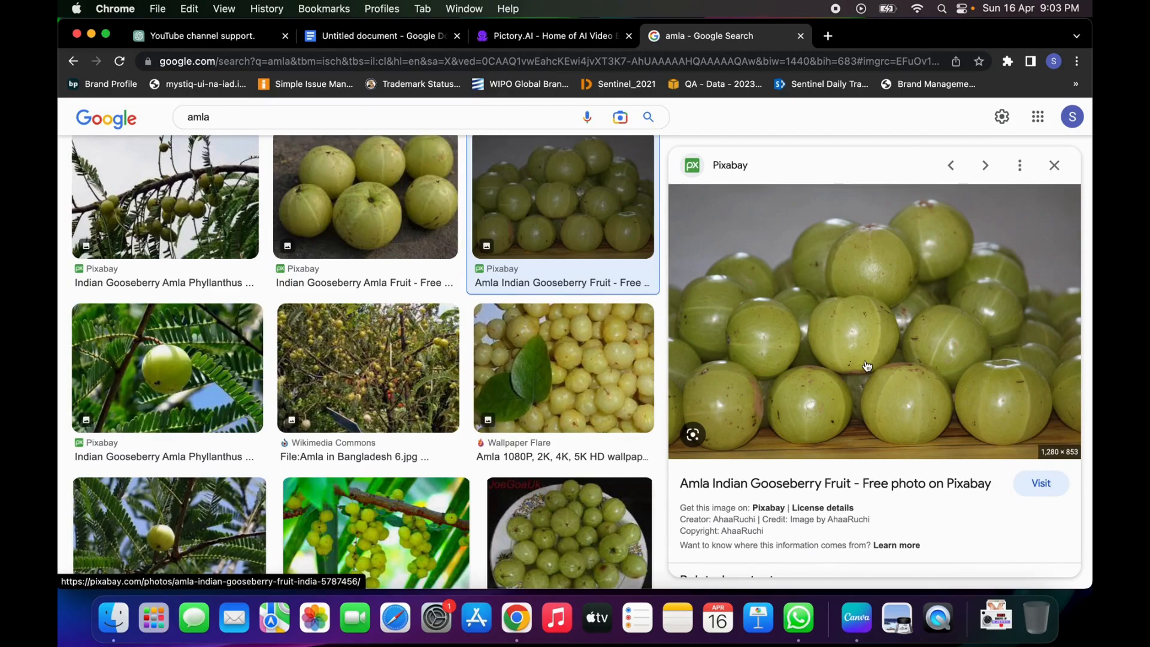
click(1027, 476)
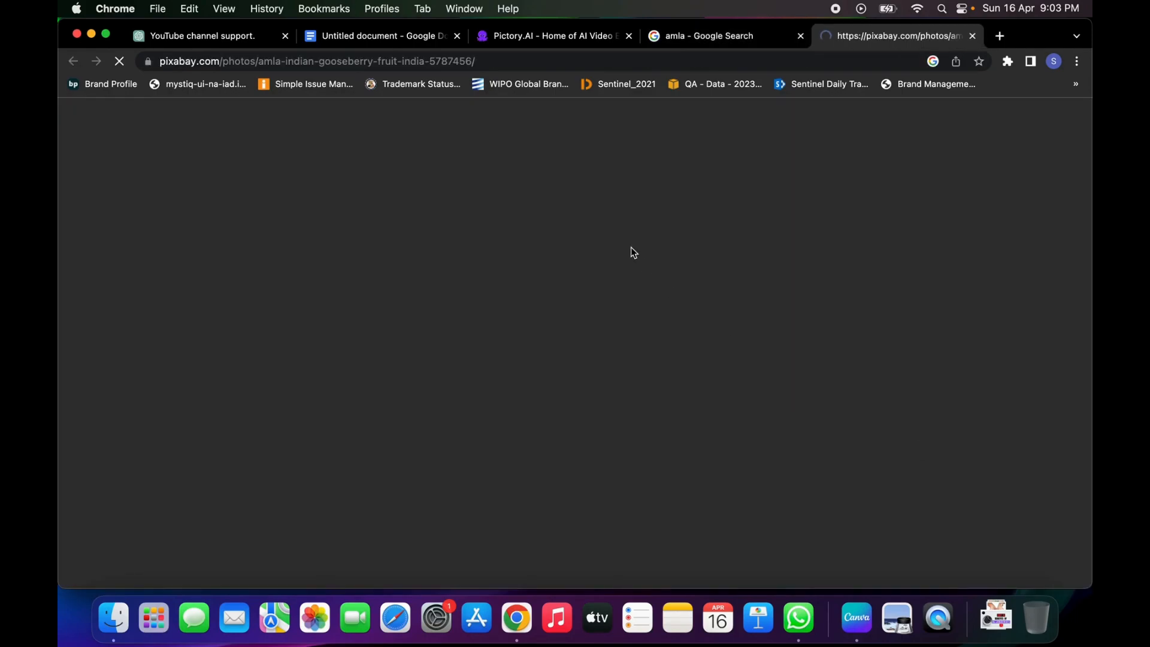
scroll(403, 337, down, 2)
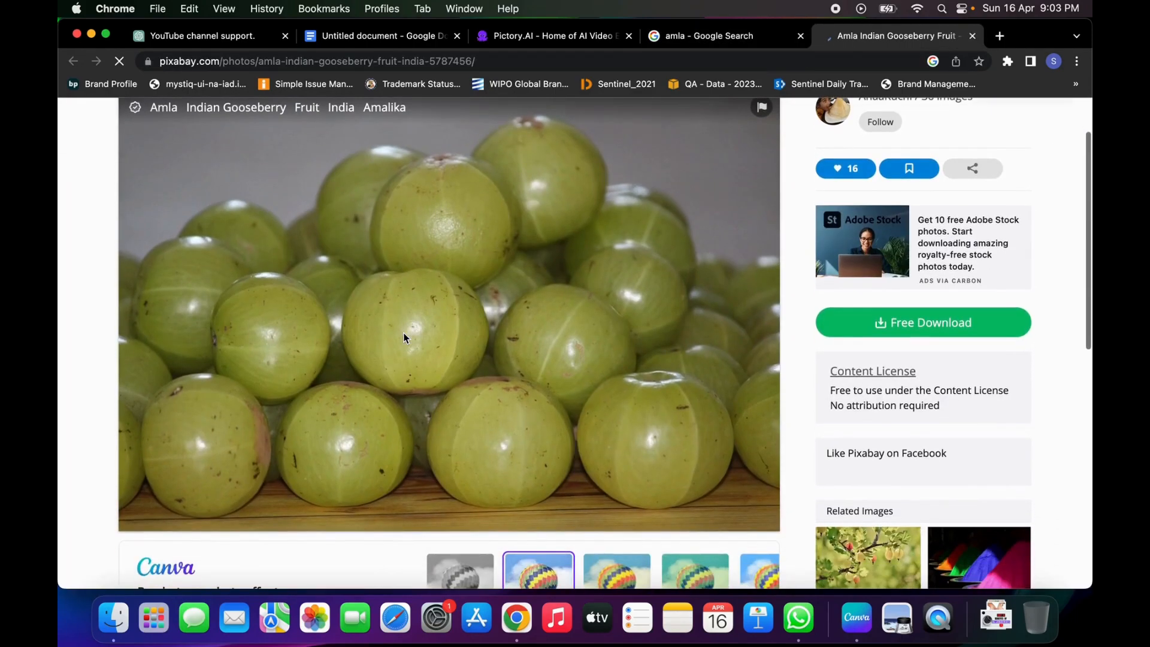
- Download the amla photo from Pixabay at 1920×1280, completing the robot check
click(899, 324)
click(895, 479)
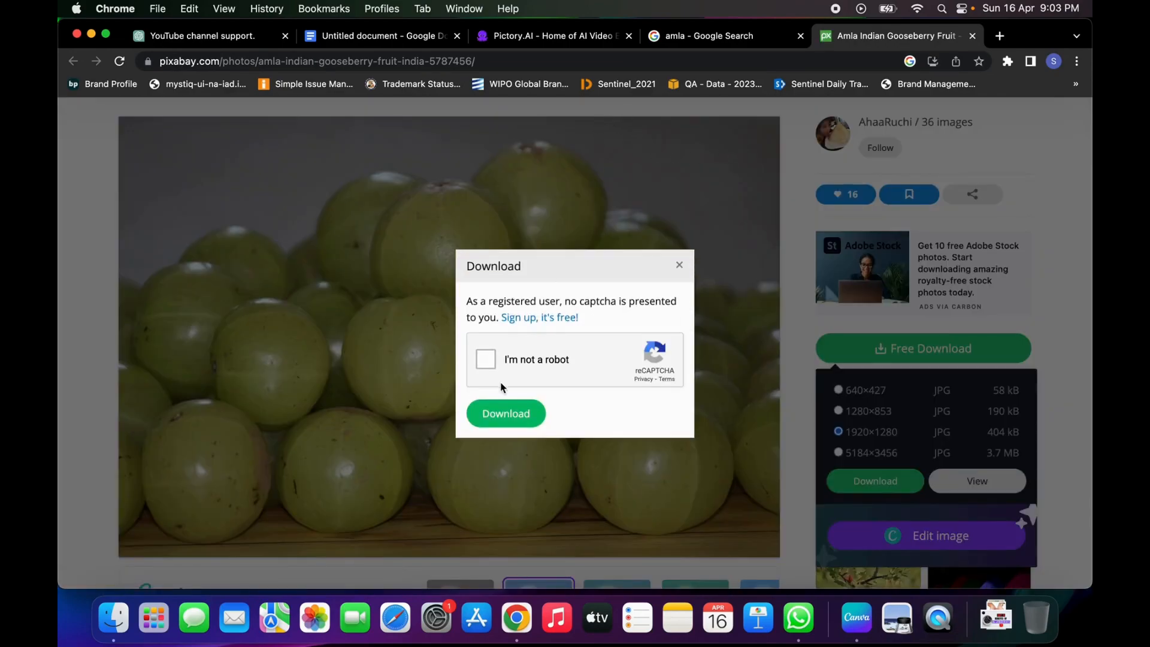
click(486, 363)
click(503, 413)
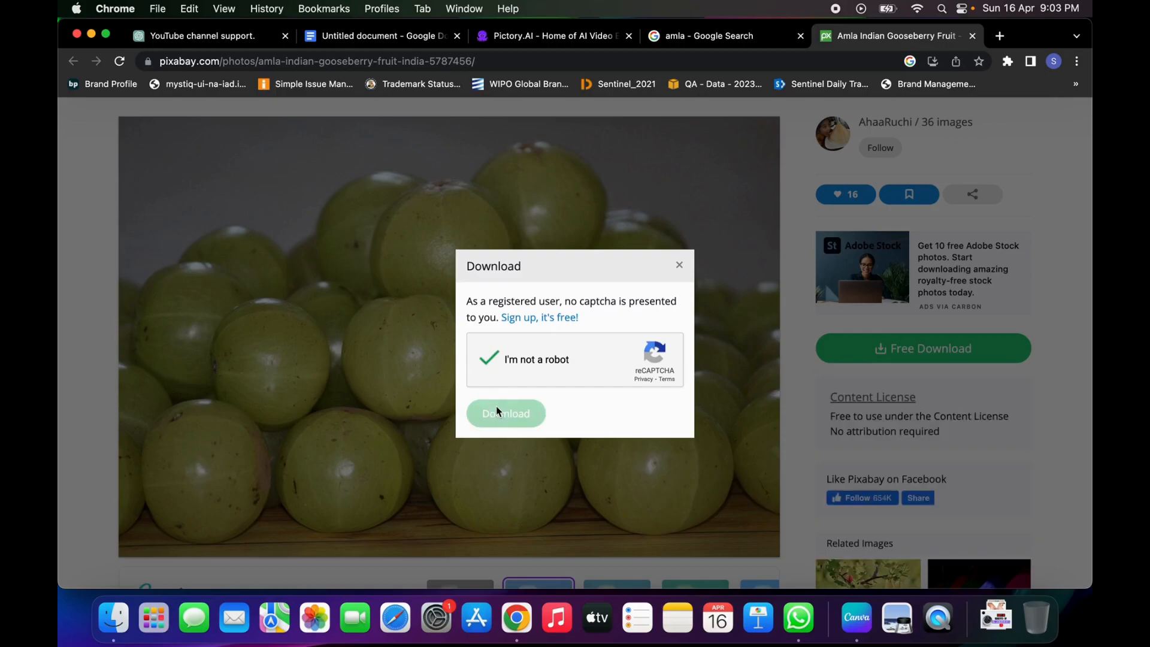
- Switch to Pictory and upload amla-5787456_1920.jpg from Downloads to the project's own visuals
click(527, 38)
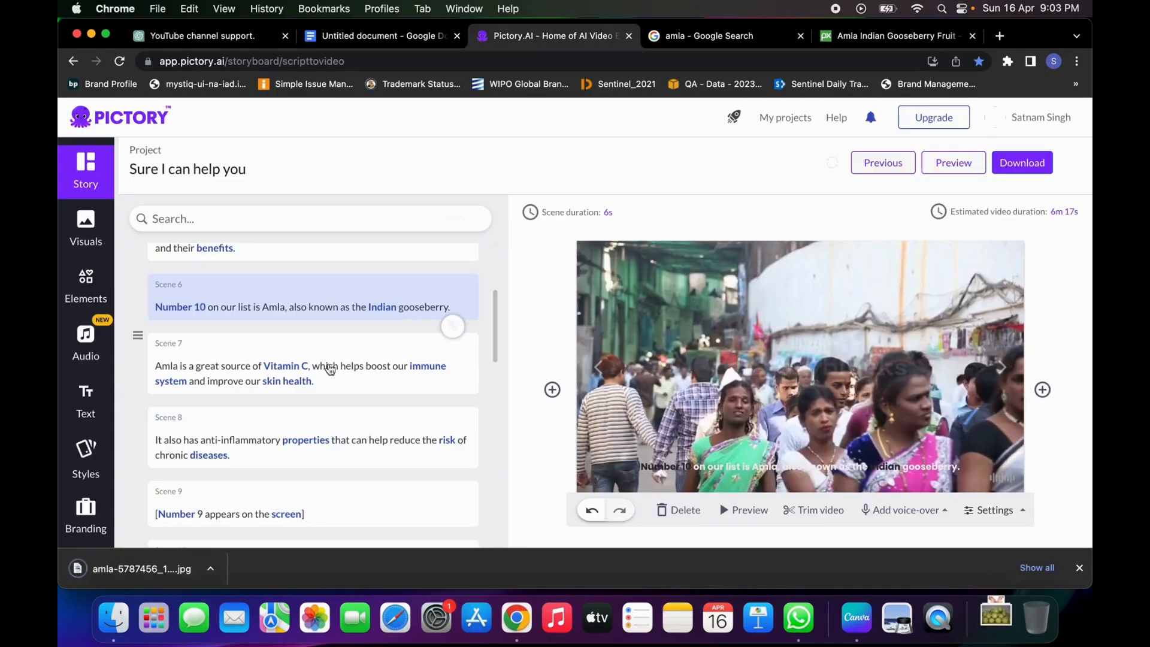
click(87, 242)
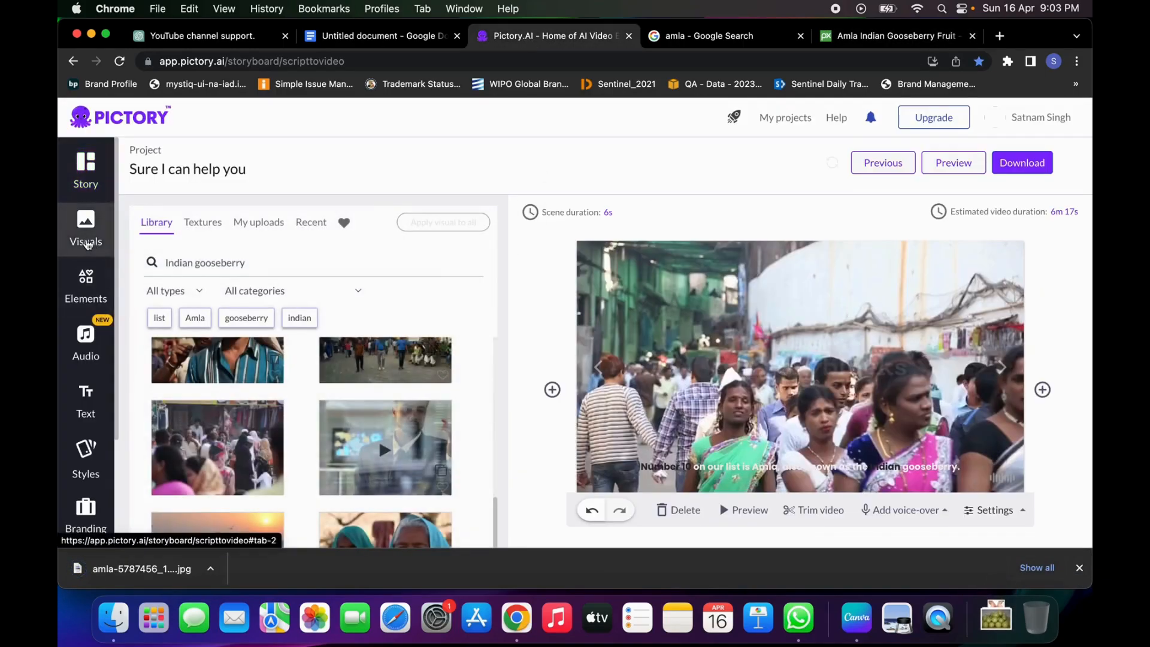
click(254, 230)
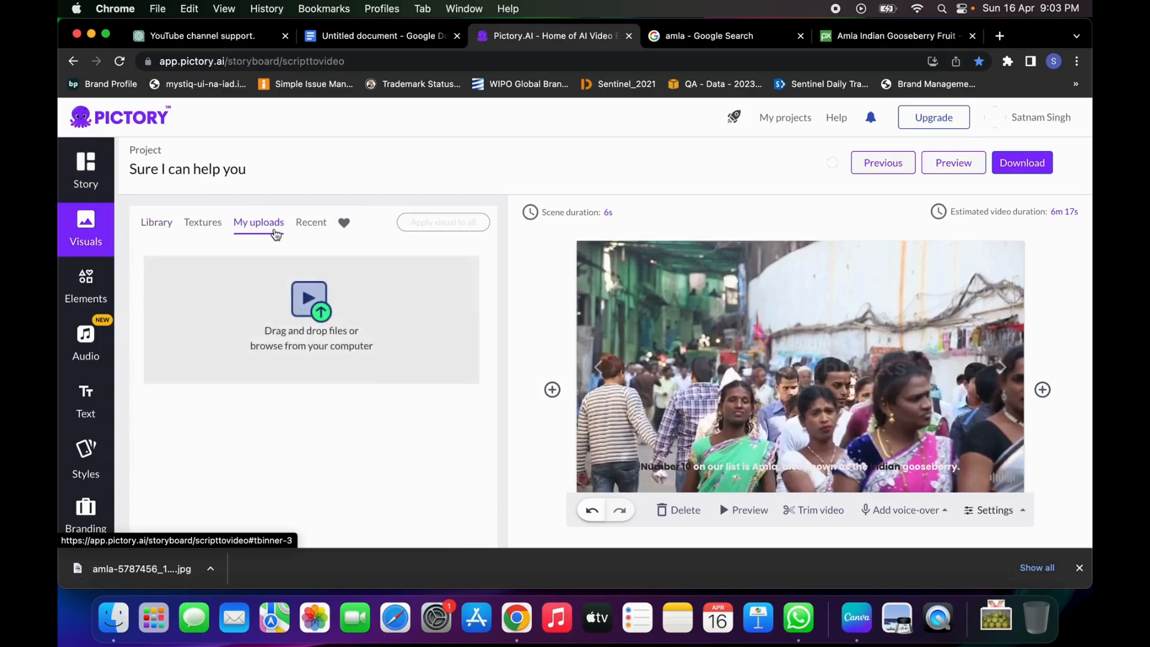
click(313, 318)
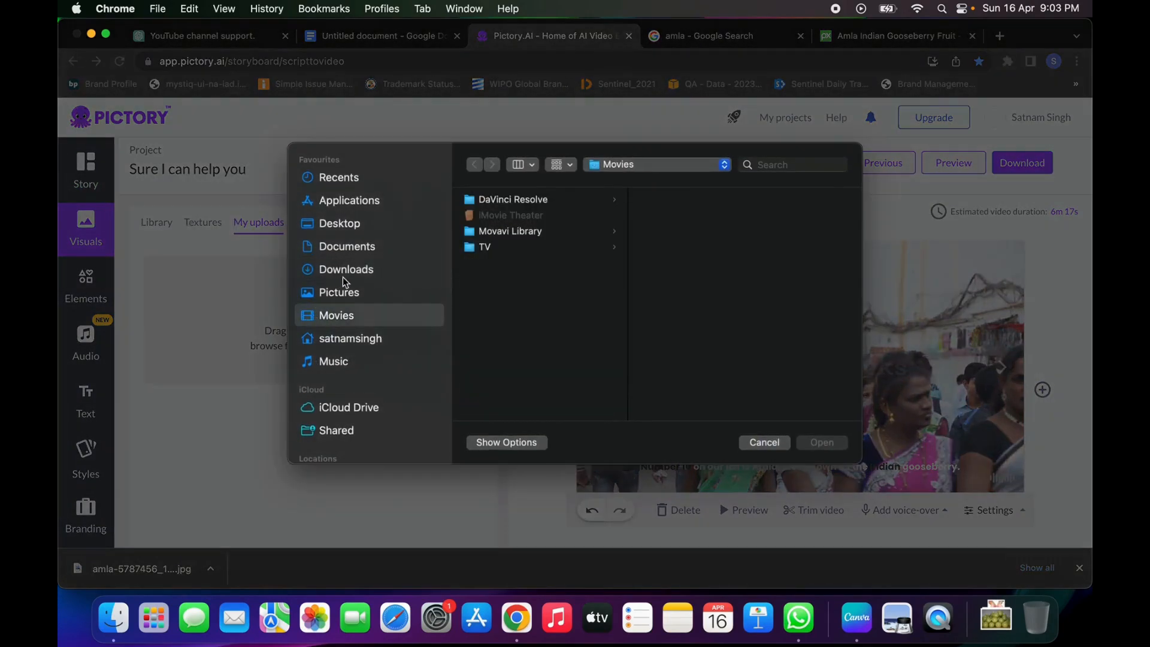
click(342, 271)
click(495, 217)
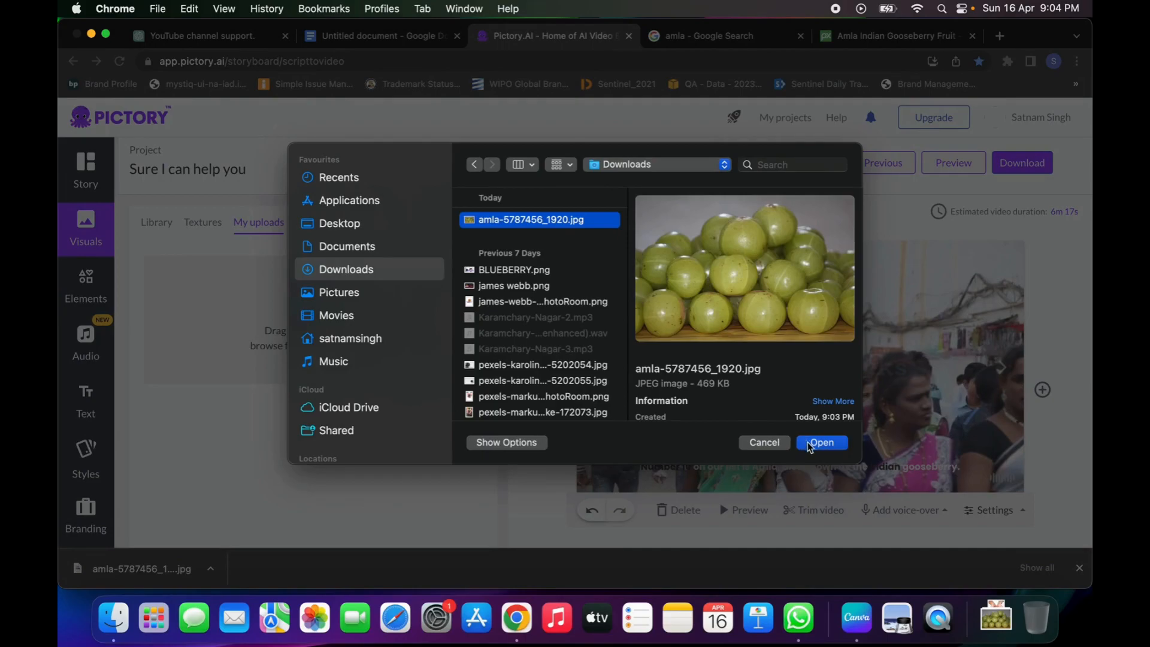
click(817, 442)
click(432, 497)
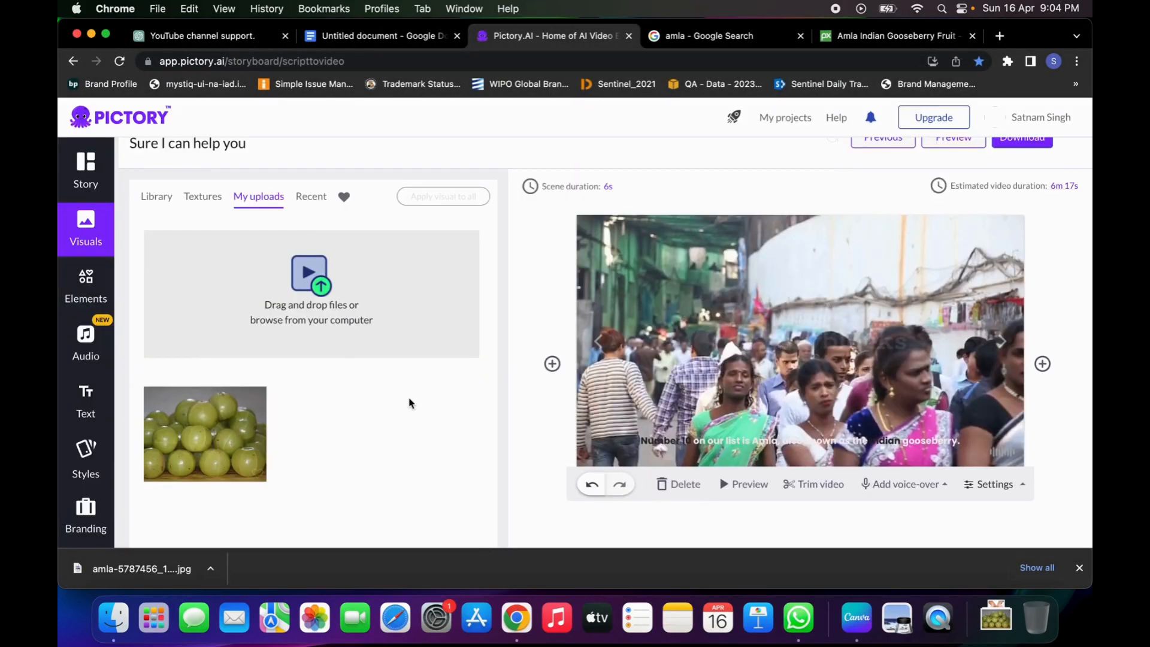
- Use the uploaded amla photo as scene 6's visual and turn on visual zoom & pan for it
click(225, 457)
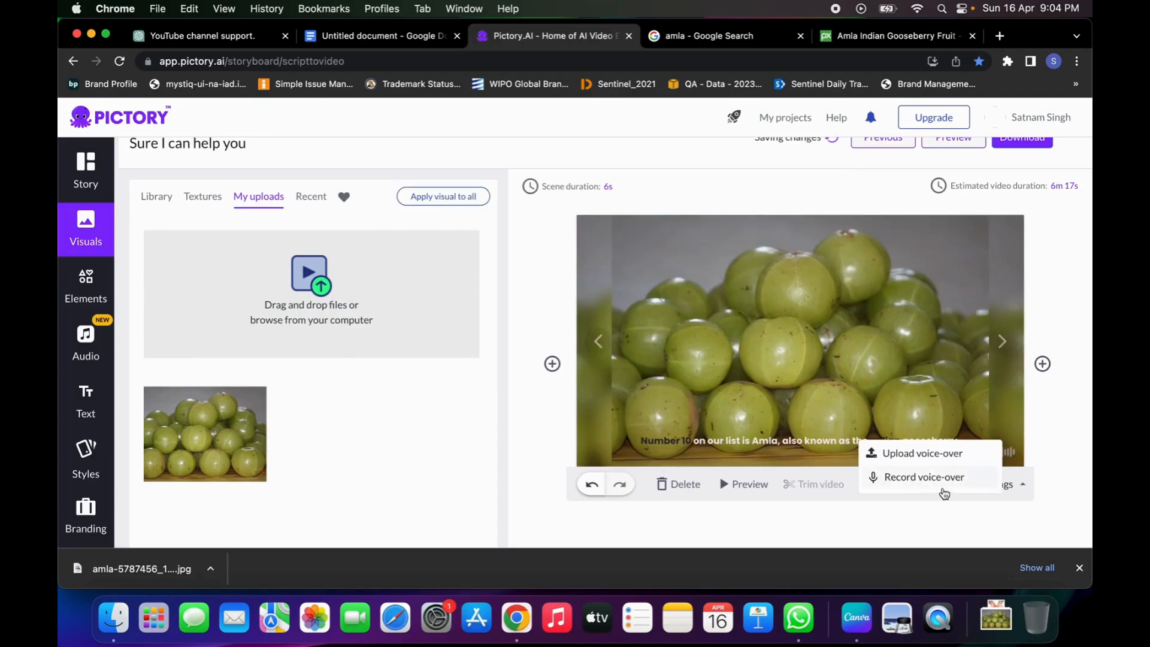
click(997, 484)
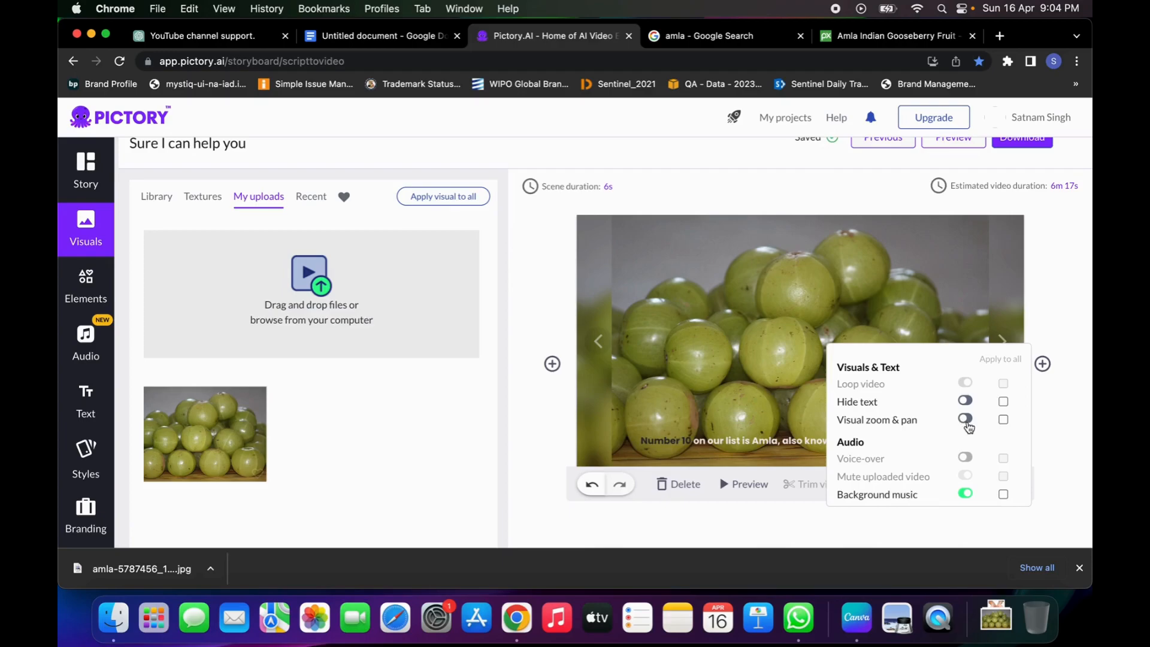
click(965, 419)
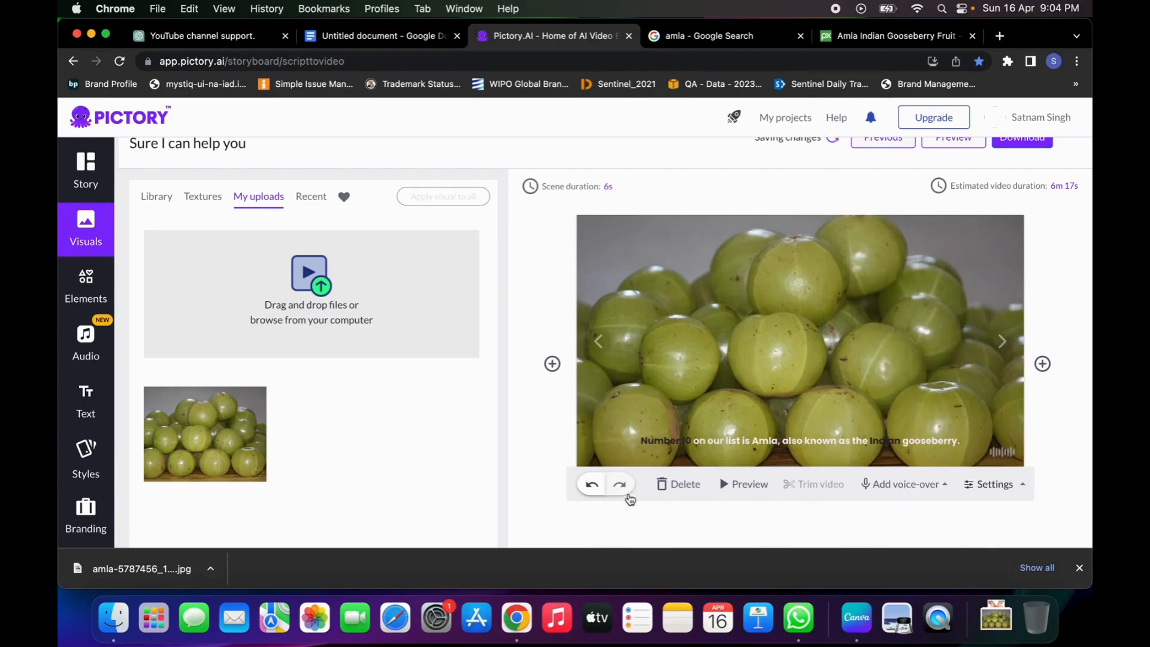
- Look through the scenes that follow the amla section in the story list
click(85, 171)
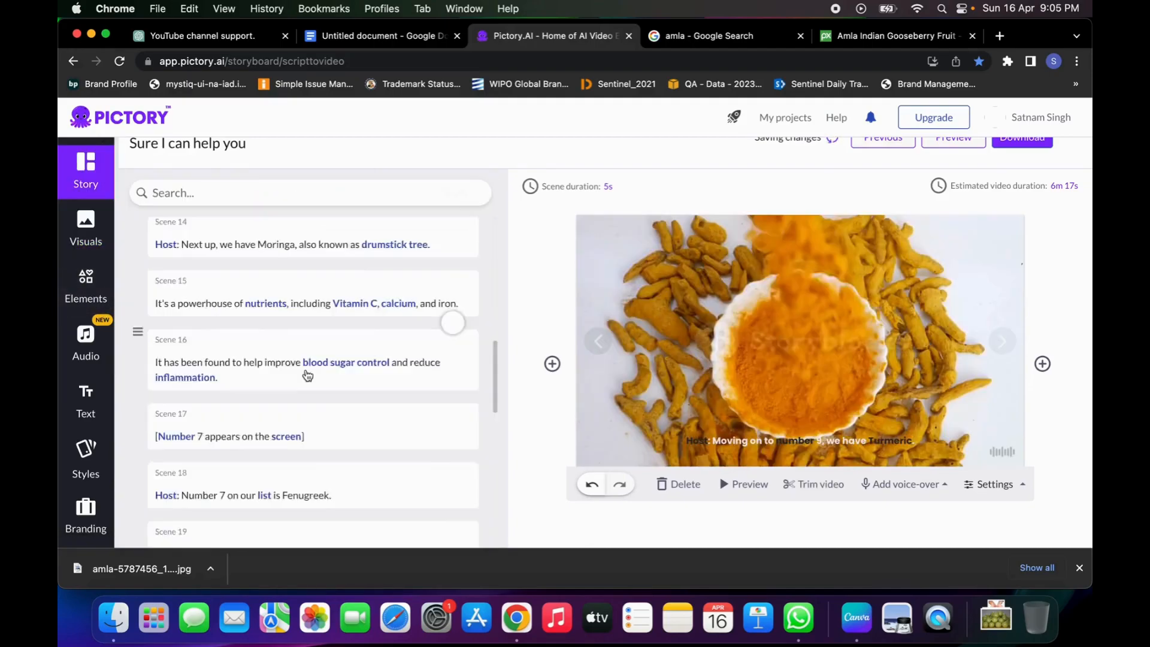
scroll(308, 376, down, 10)
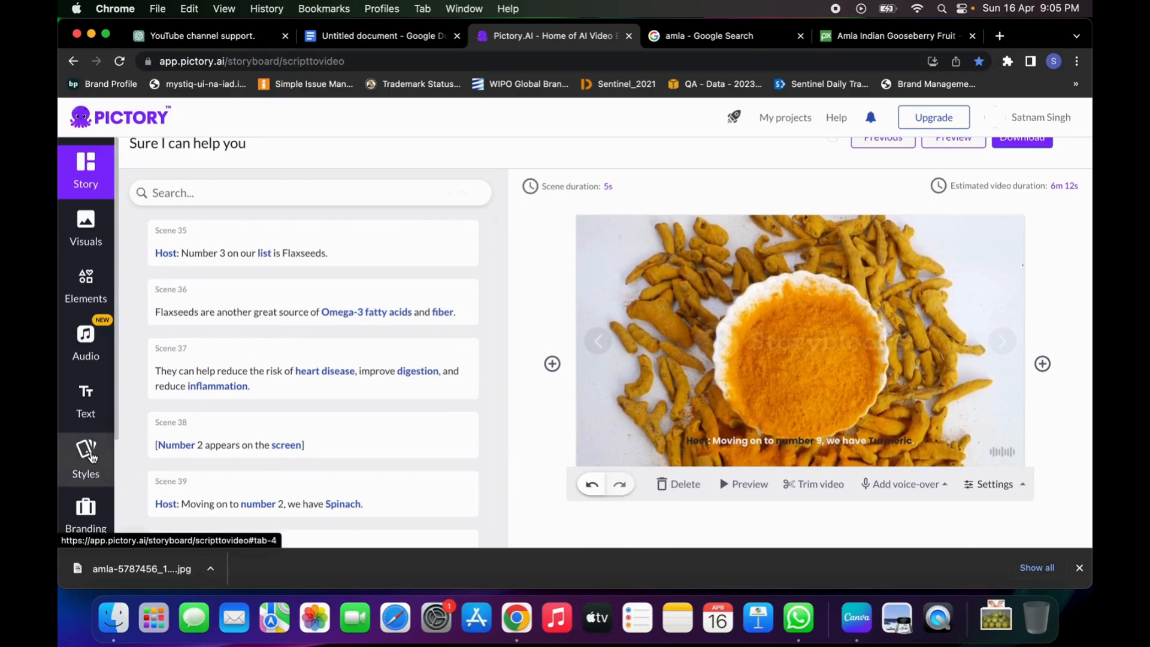
- Upload fotor_2023-3-5_10_44_29.png as the scene logo and position it in the upper-left corner of the video frame
scroll(86, 458, down, 3)
click(89, 376)
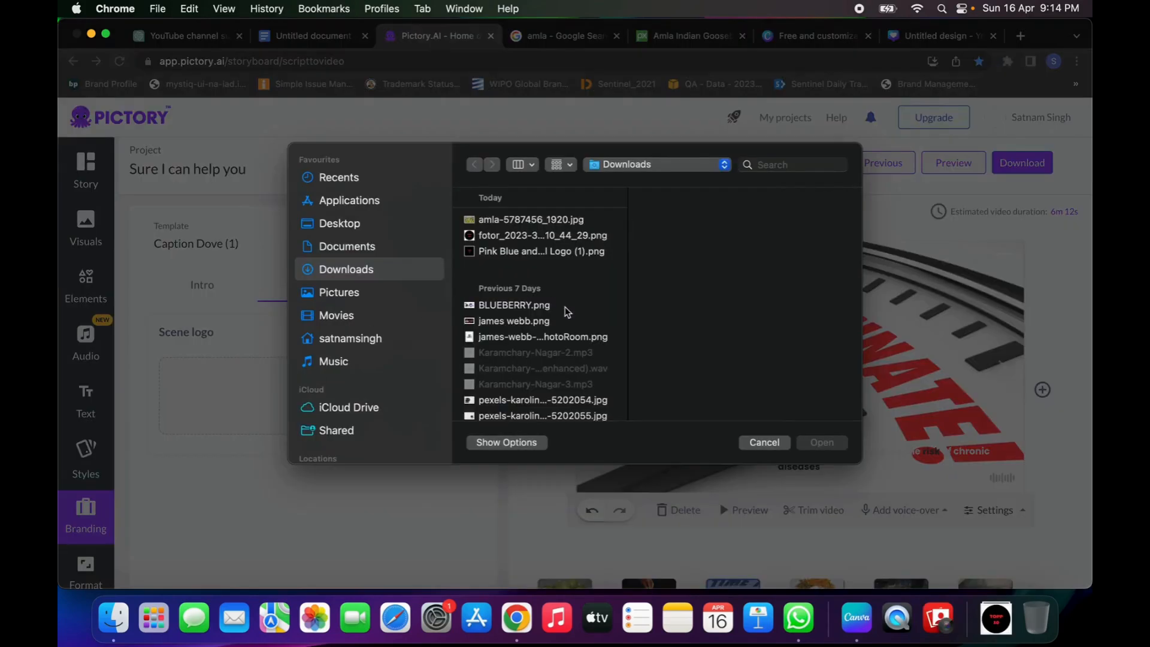
click(498, 237)
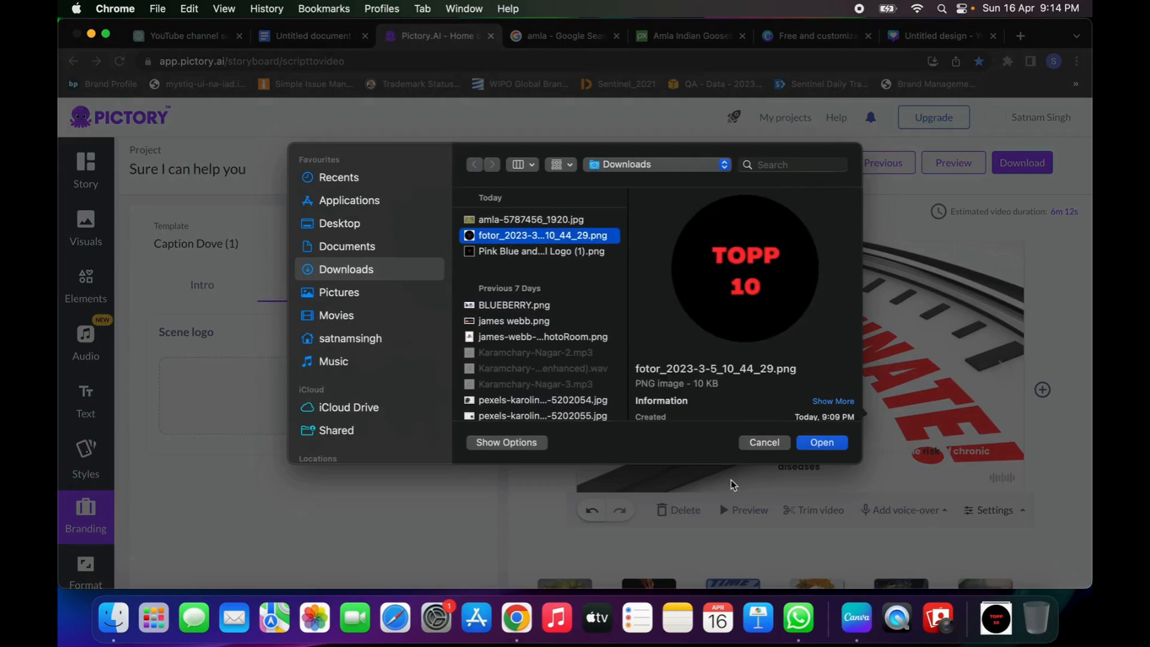
click(818, 446)
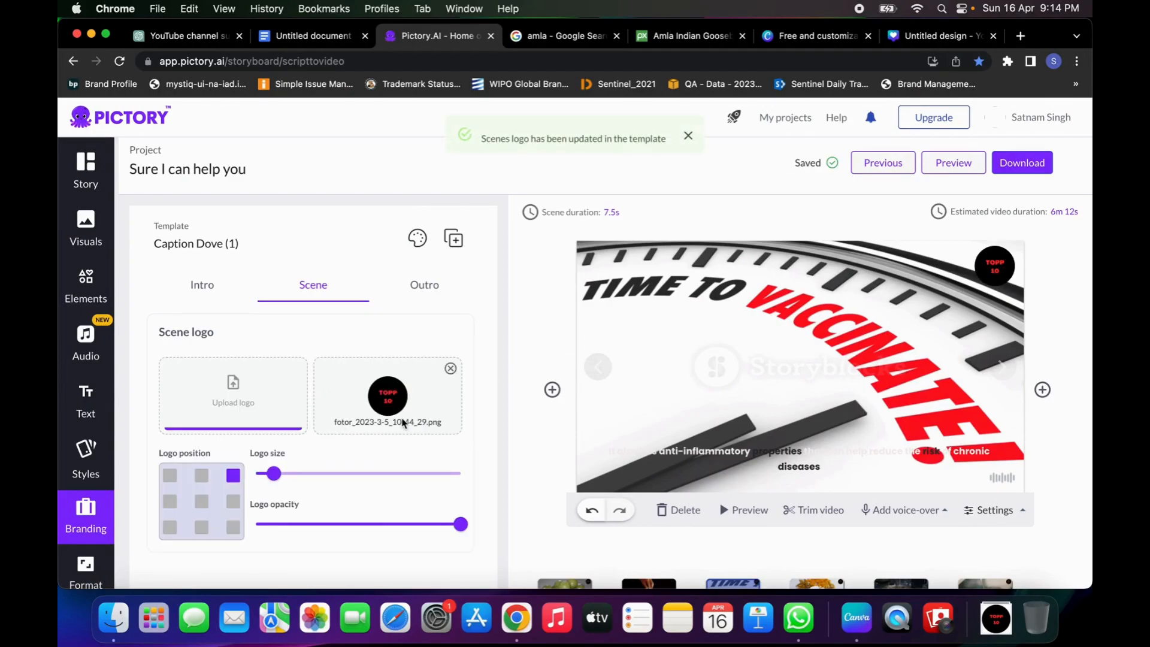
click(171, 477)
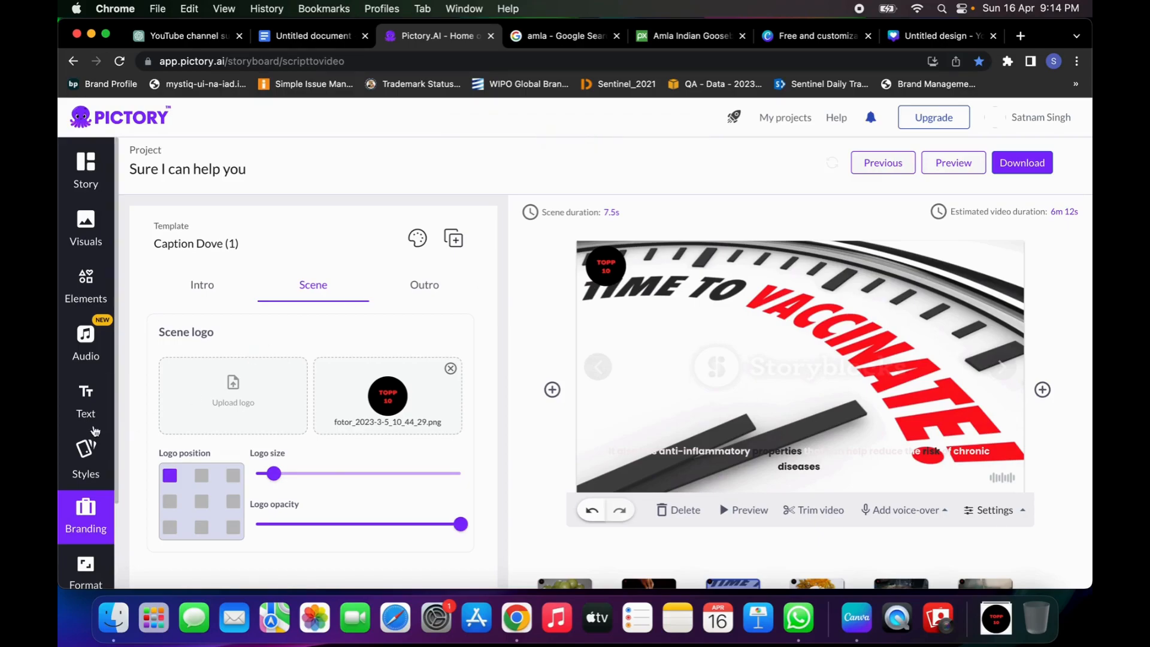
- Apply the English (Indian) male voice Aveek as the video's voice-over and check the background music
click(89, 356)
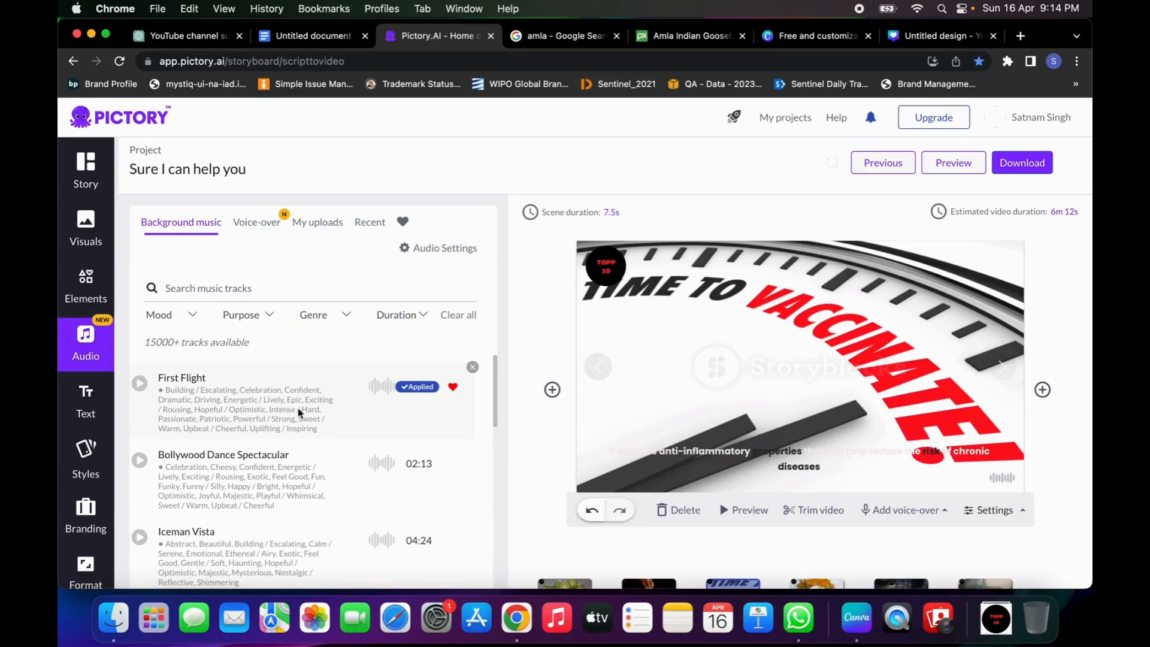
click(650, 453)
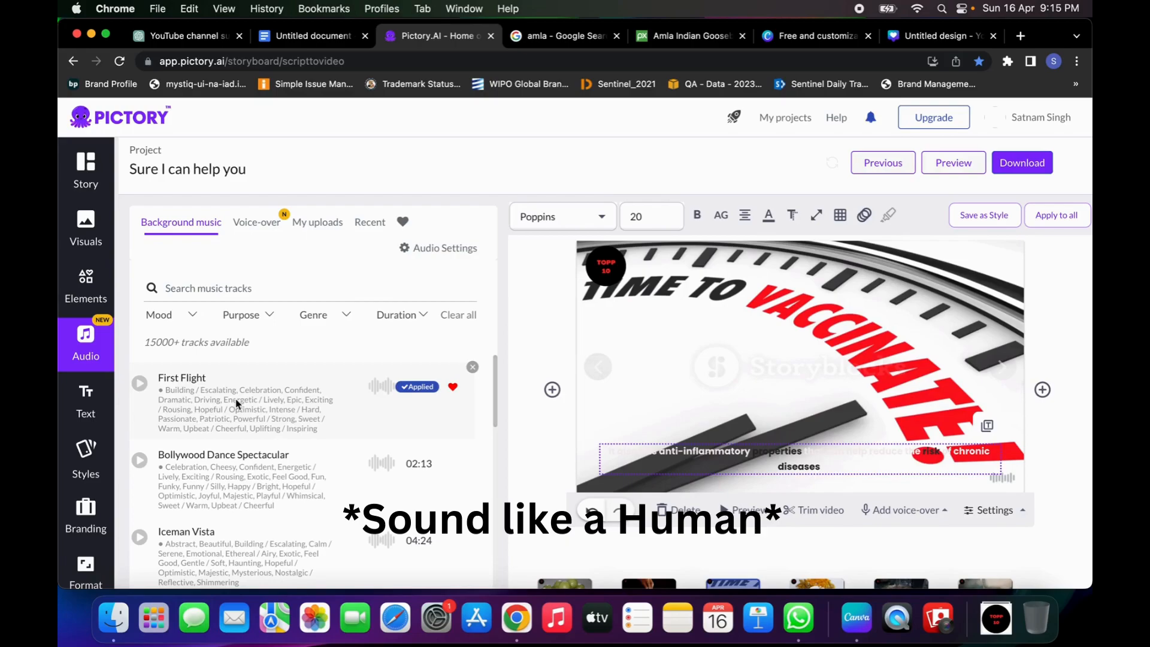
scroll(234, 413, down, 2)
scroll(233, 418, up, 2)
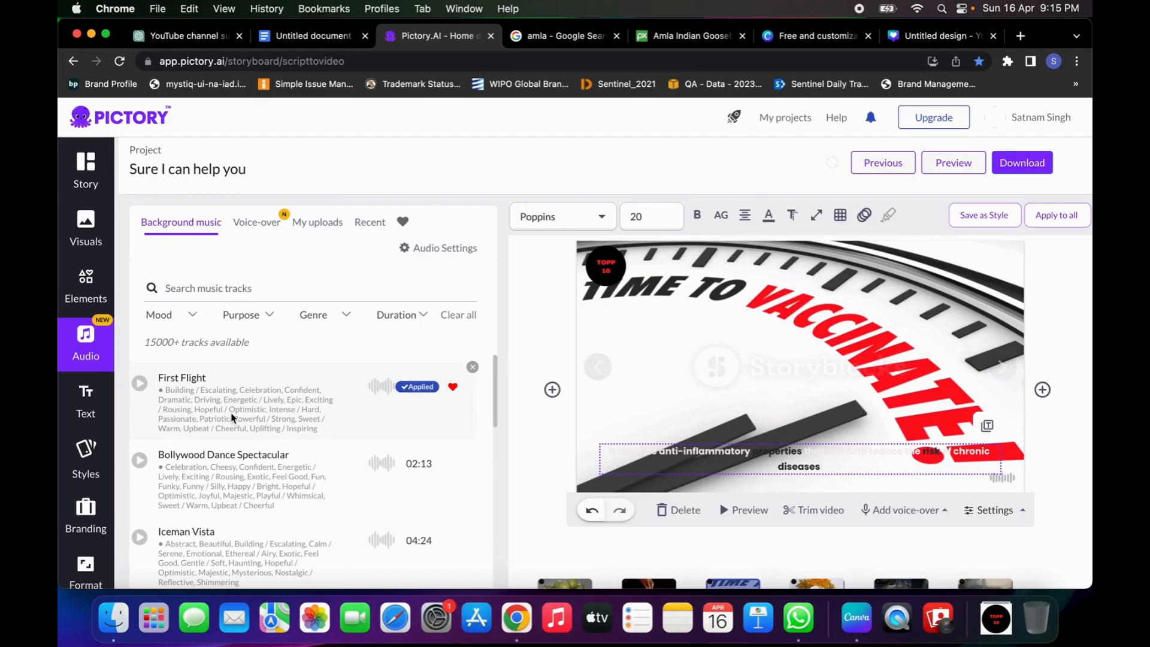
click(256, 222)
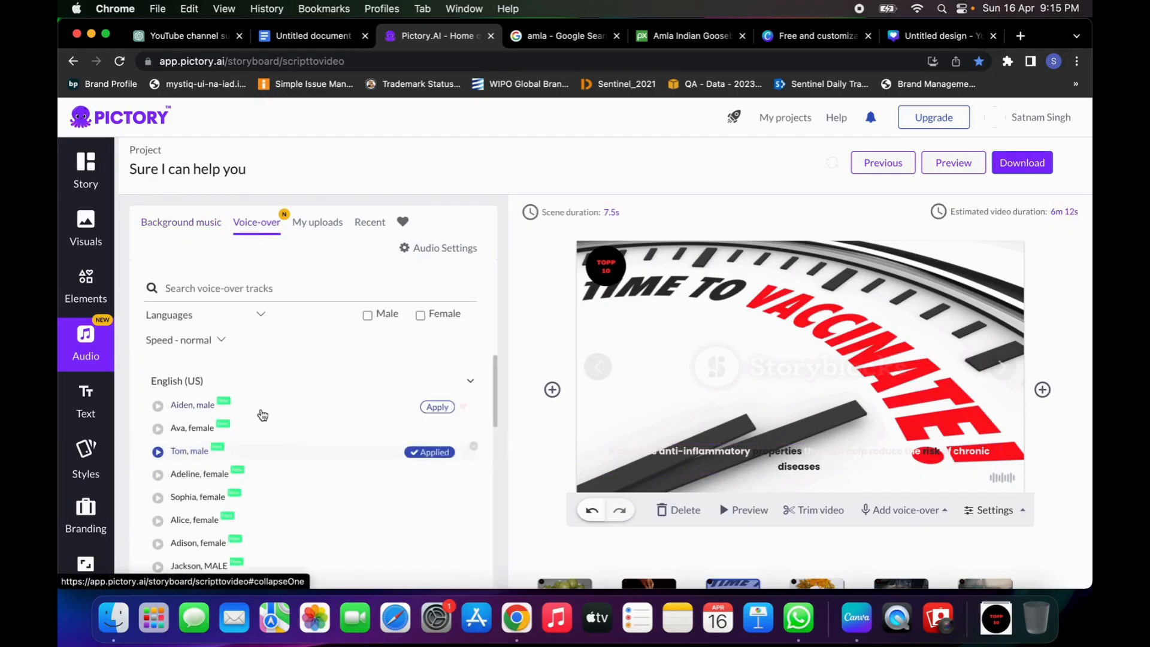
scroll(247, 440, down, 10)
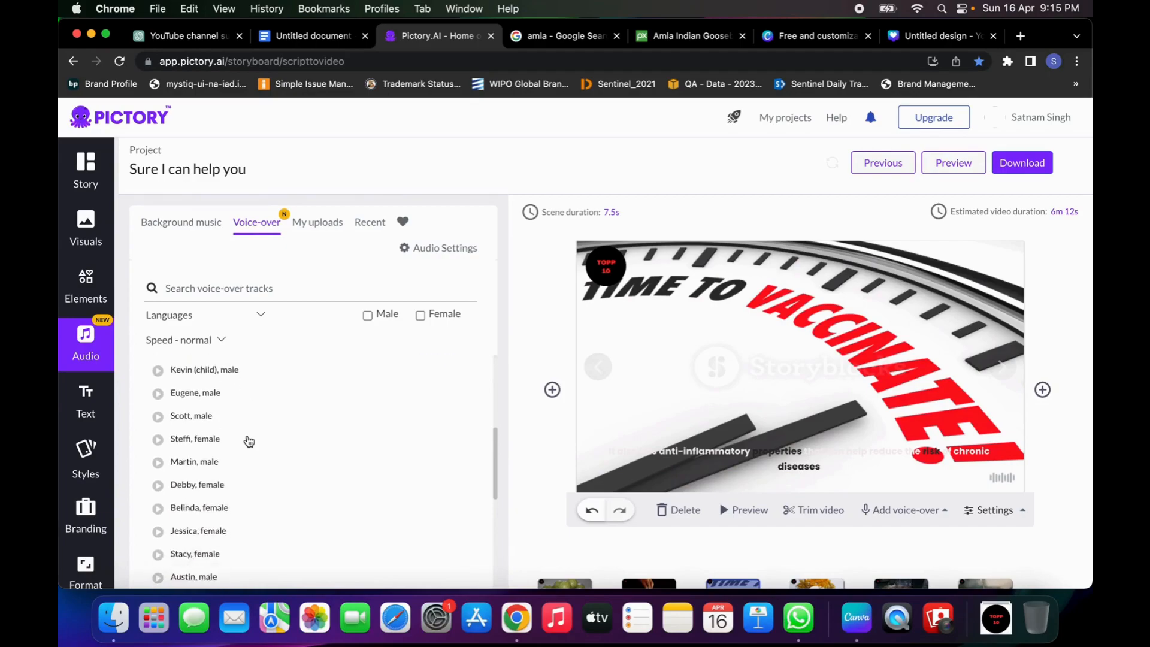
click(433, 492)
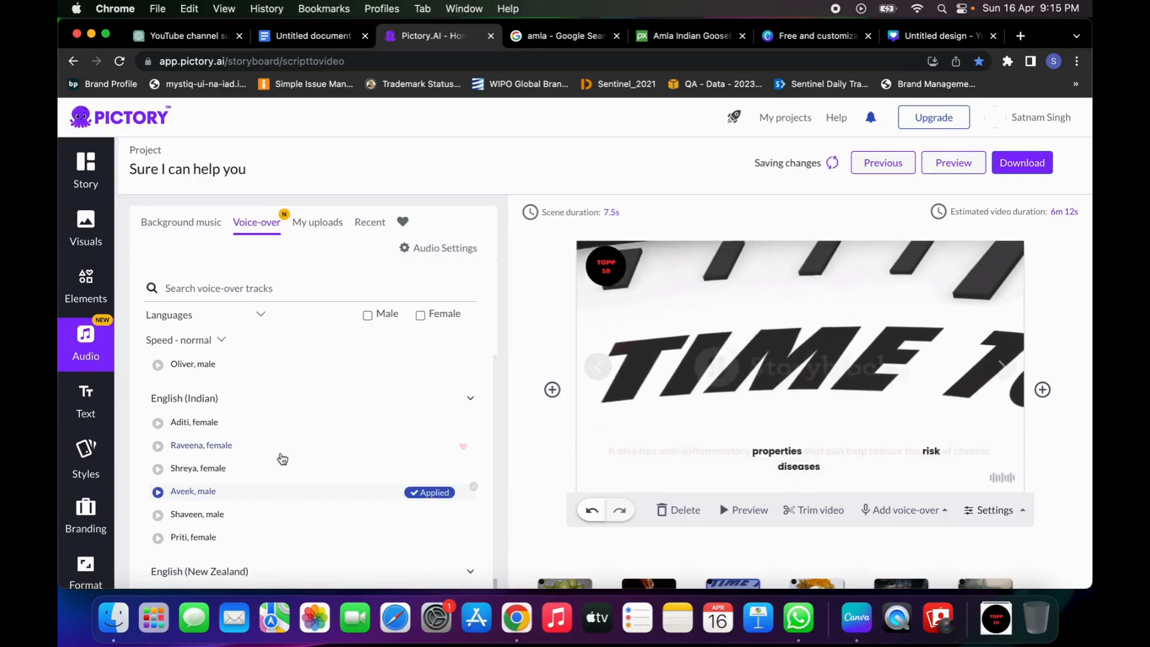
click(181, 223)
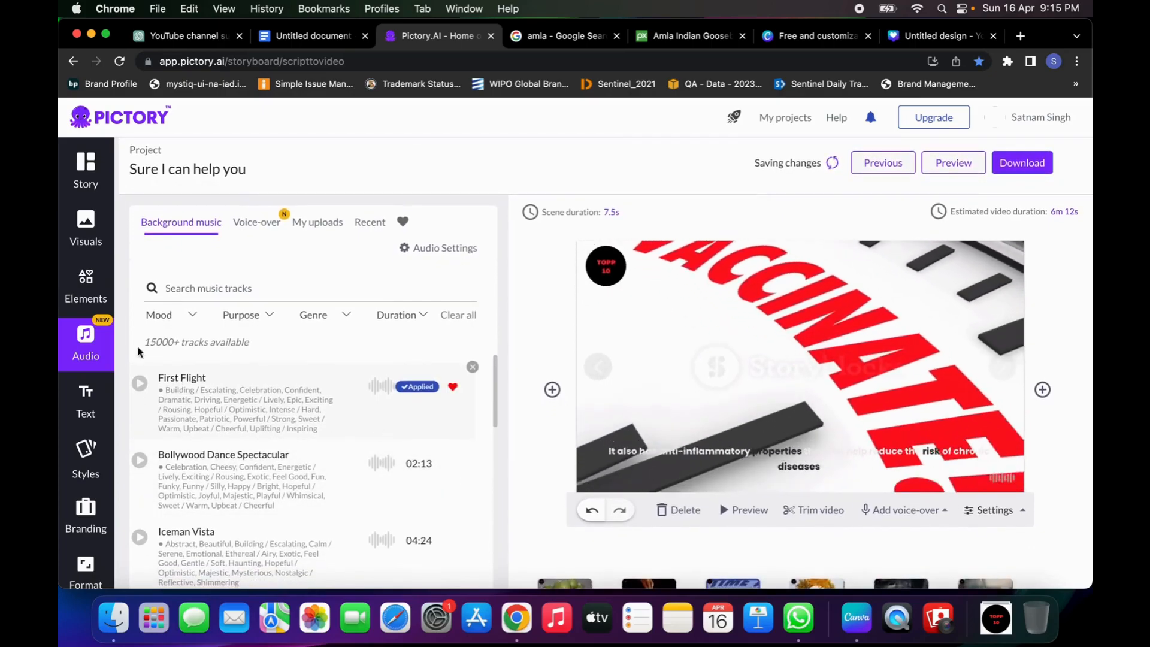
- Set the background color opacity of scene 8's caption to 53, keeping the dark shade 181516
click(90, 176)
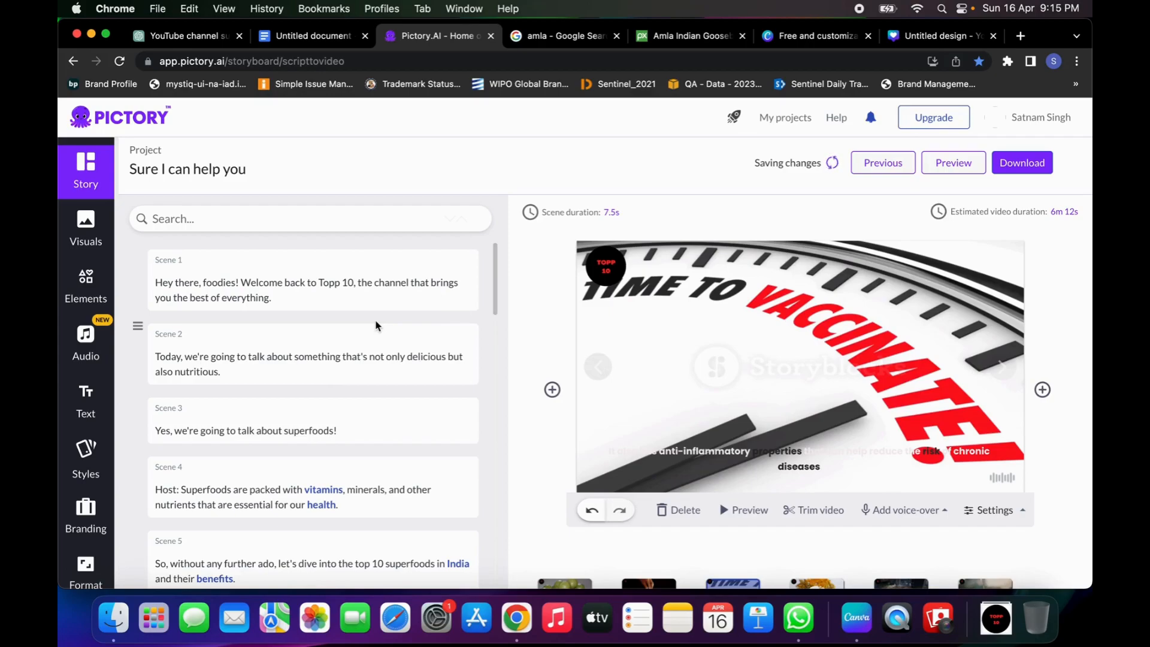
click(690, 461)
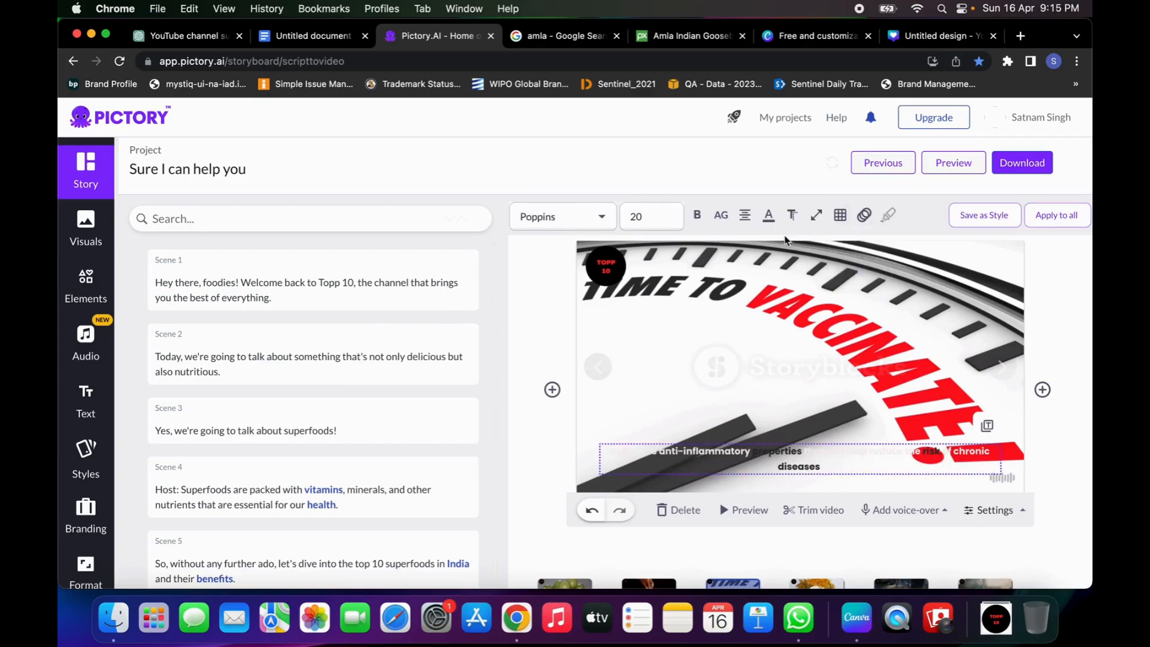
click(769, 221)
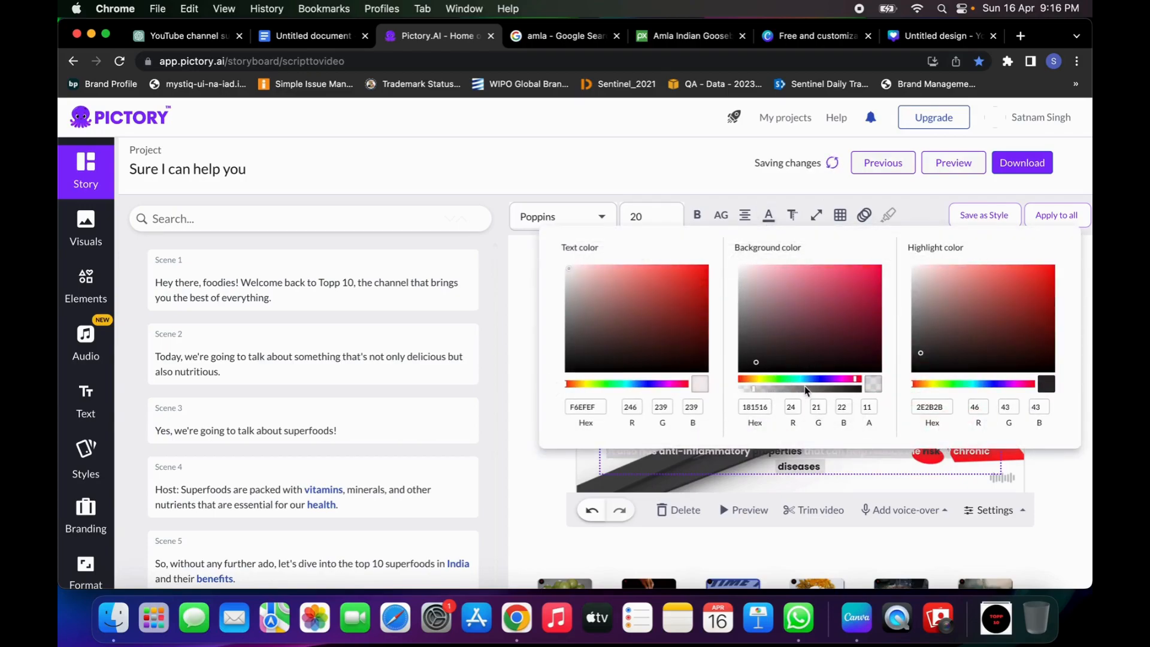
click(805, 388)
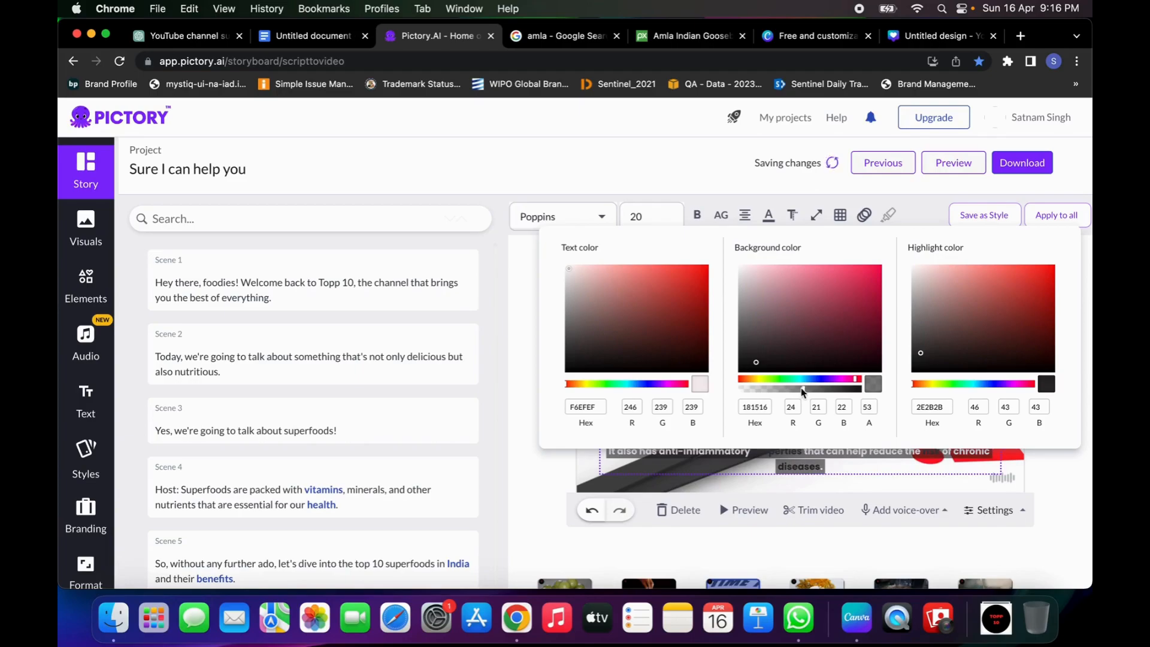
click(579, 476)
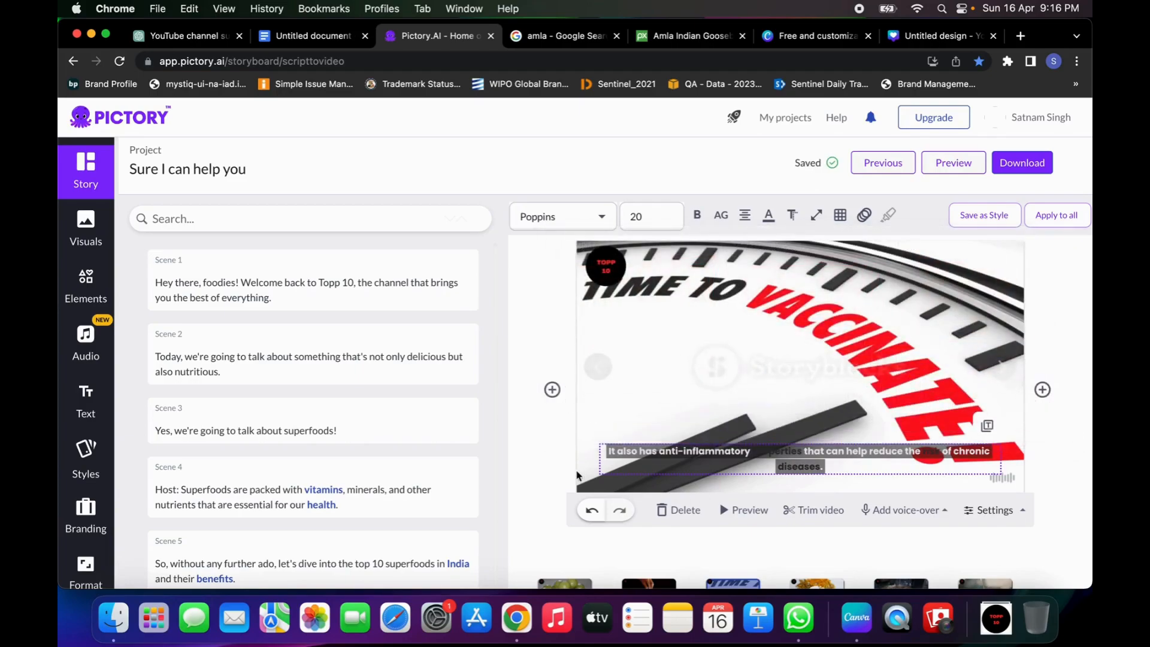
click(554, 467)
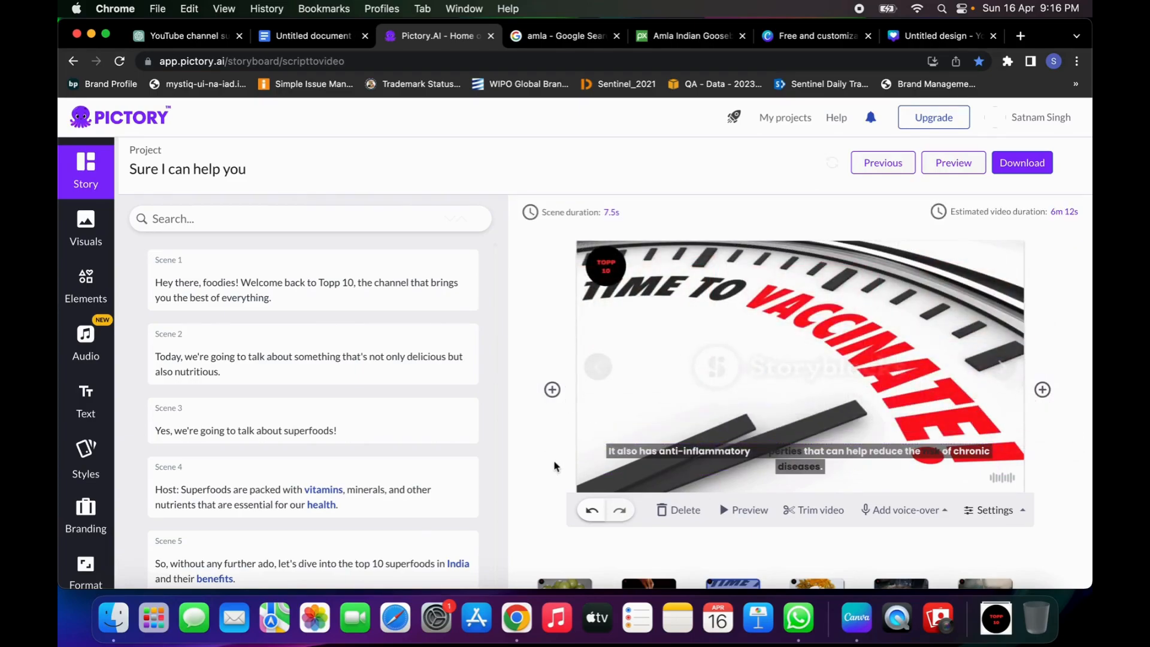
- Look through the scene thumbnails from scene 6 towards the end of the video
scroll(739, 399, down, 2)
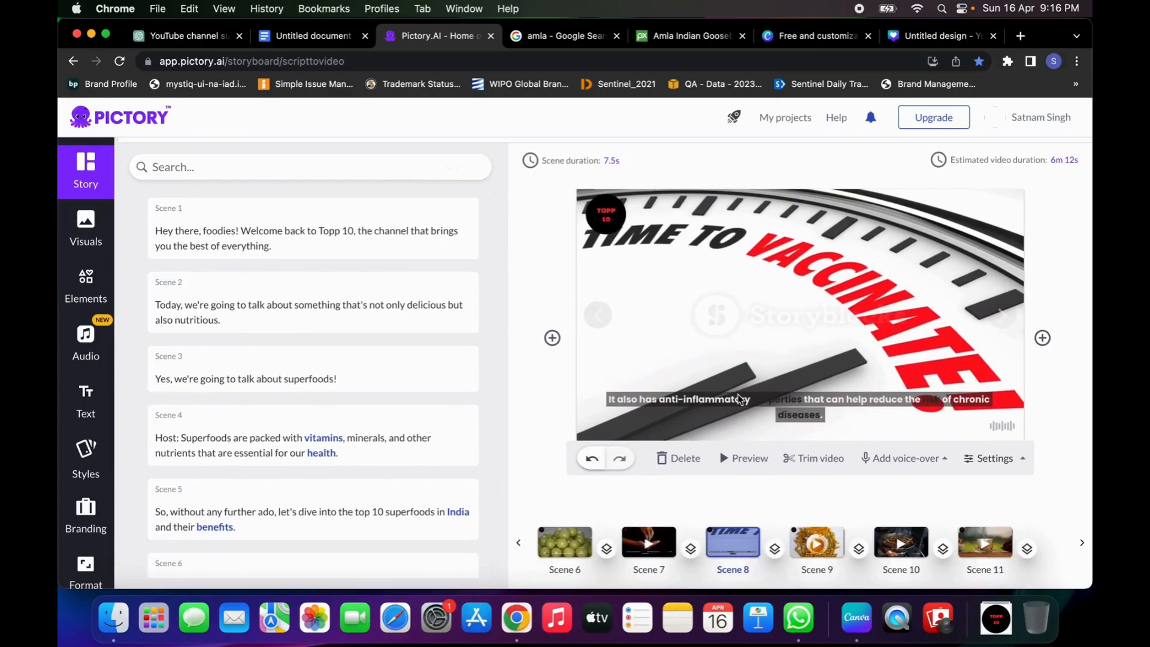
scroll(739, 397, up, 2)
scroll(739, 393, down, 2)
scroll(739, 390, up, 2)
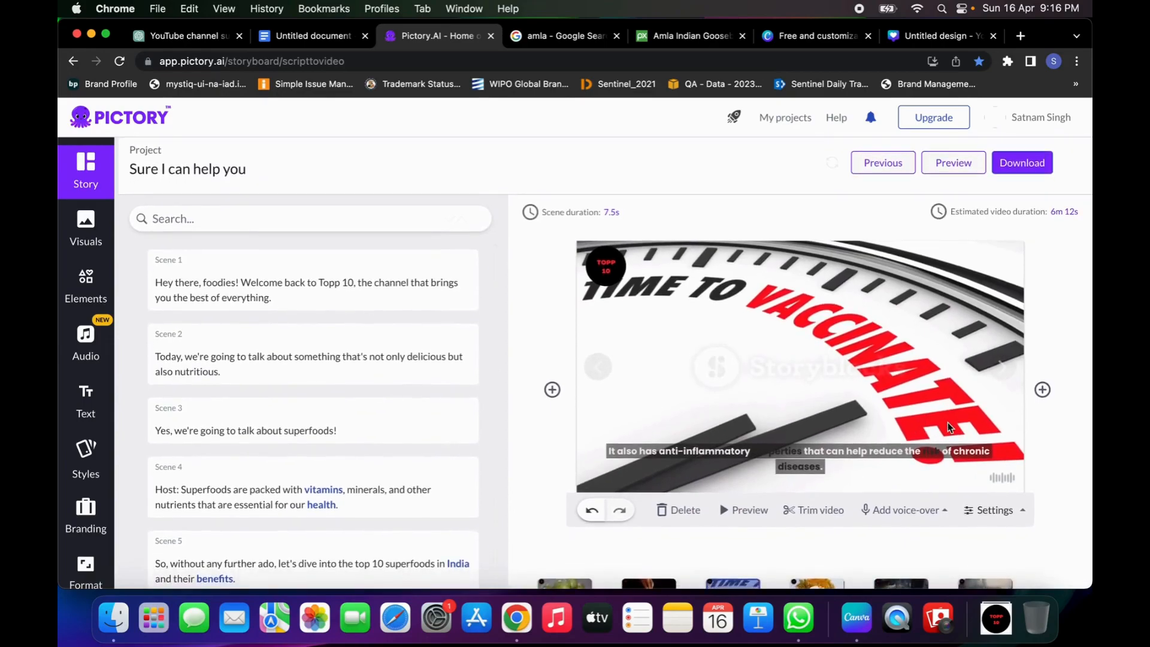
scroll(947, 422, down, 1)
click(1084, 543)
click(1084, 543)
click(1084, 544)
click(1084, 543)
click(1086, 543)
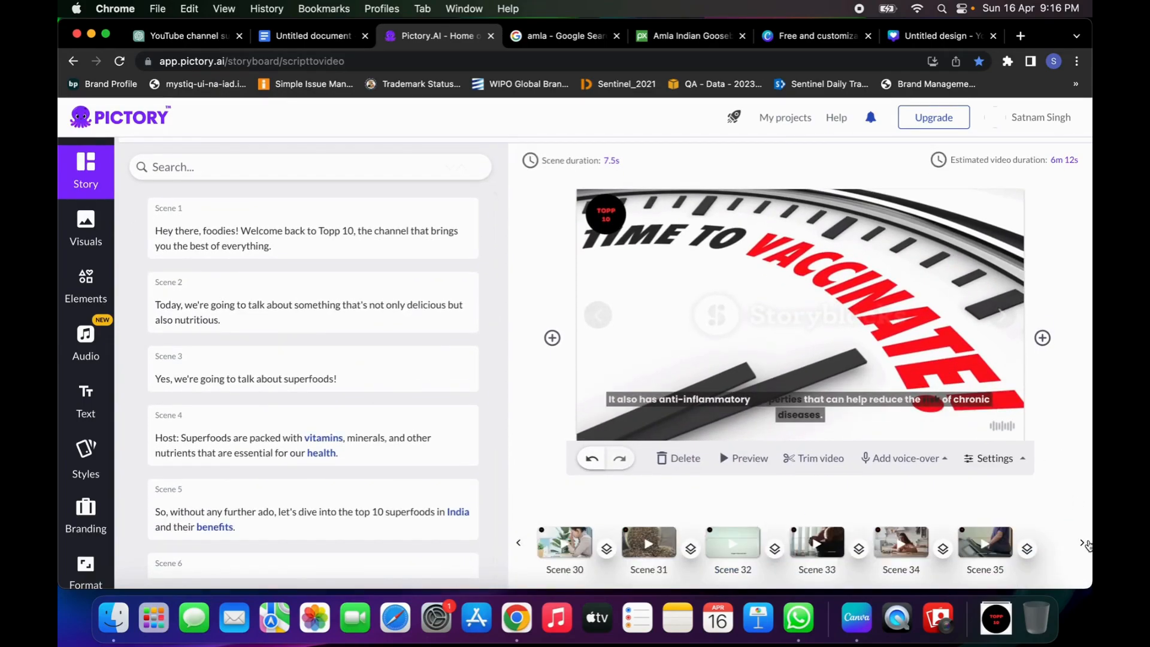
click(1085, 543)
scroll(1042, 314, up, 2)
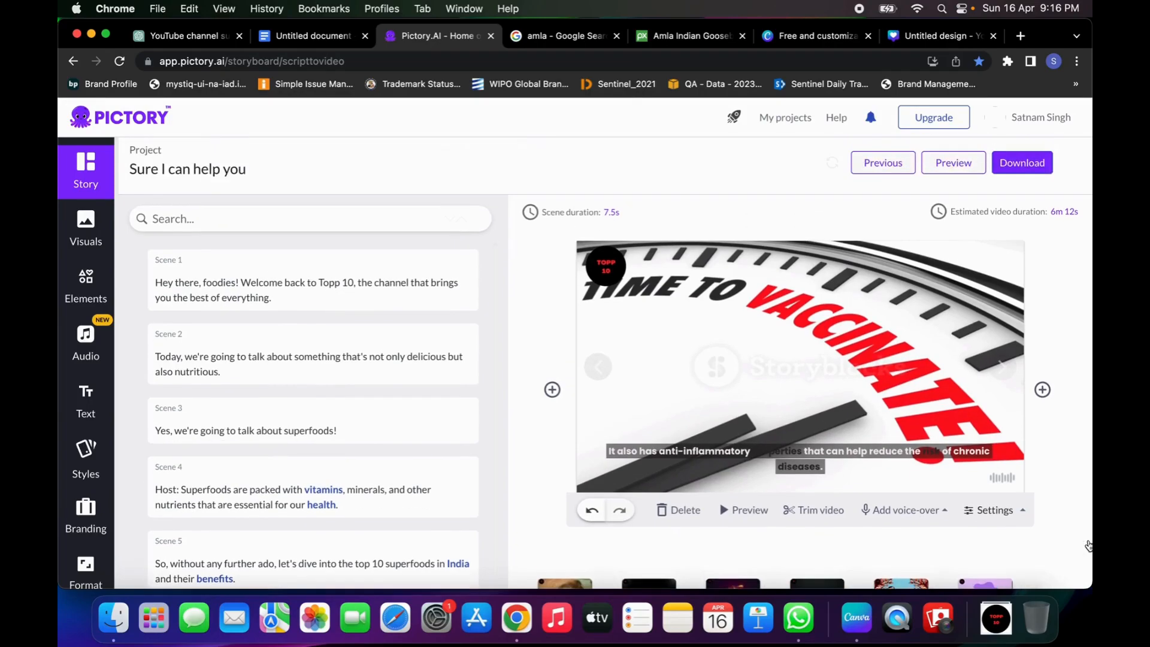
- Open the download options for the completed project
click(1023, 163)
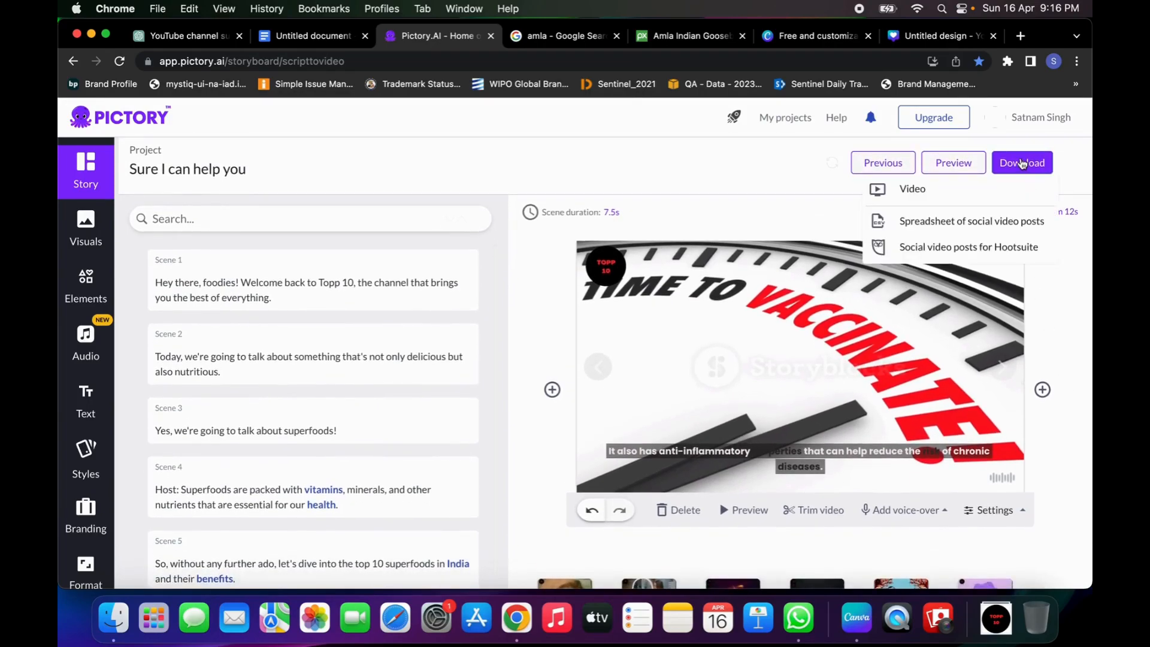